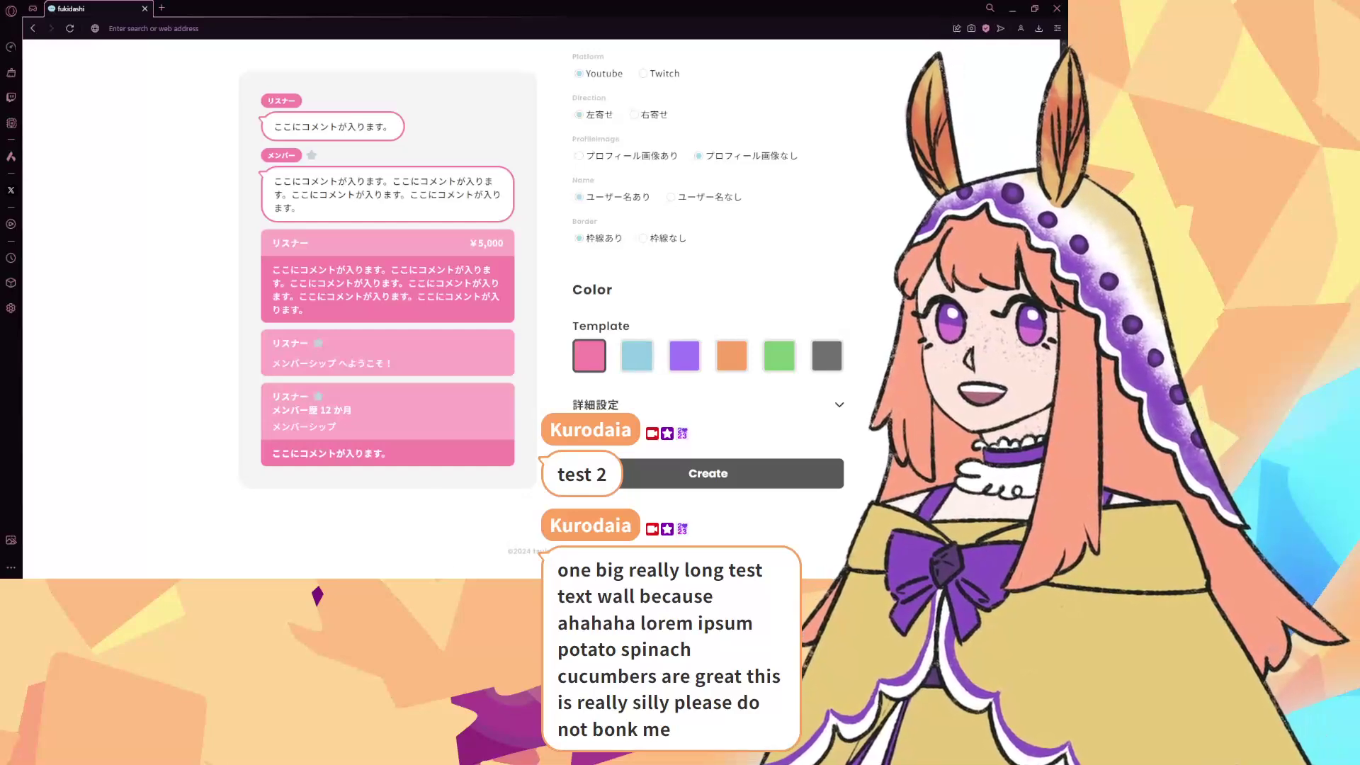
Switch to the X post announcing fukidashi's Twitch support and look over its text, demo video and replies.
key(alt+Tab)
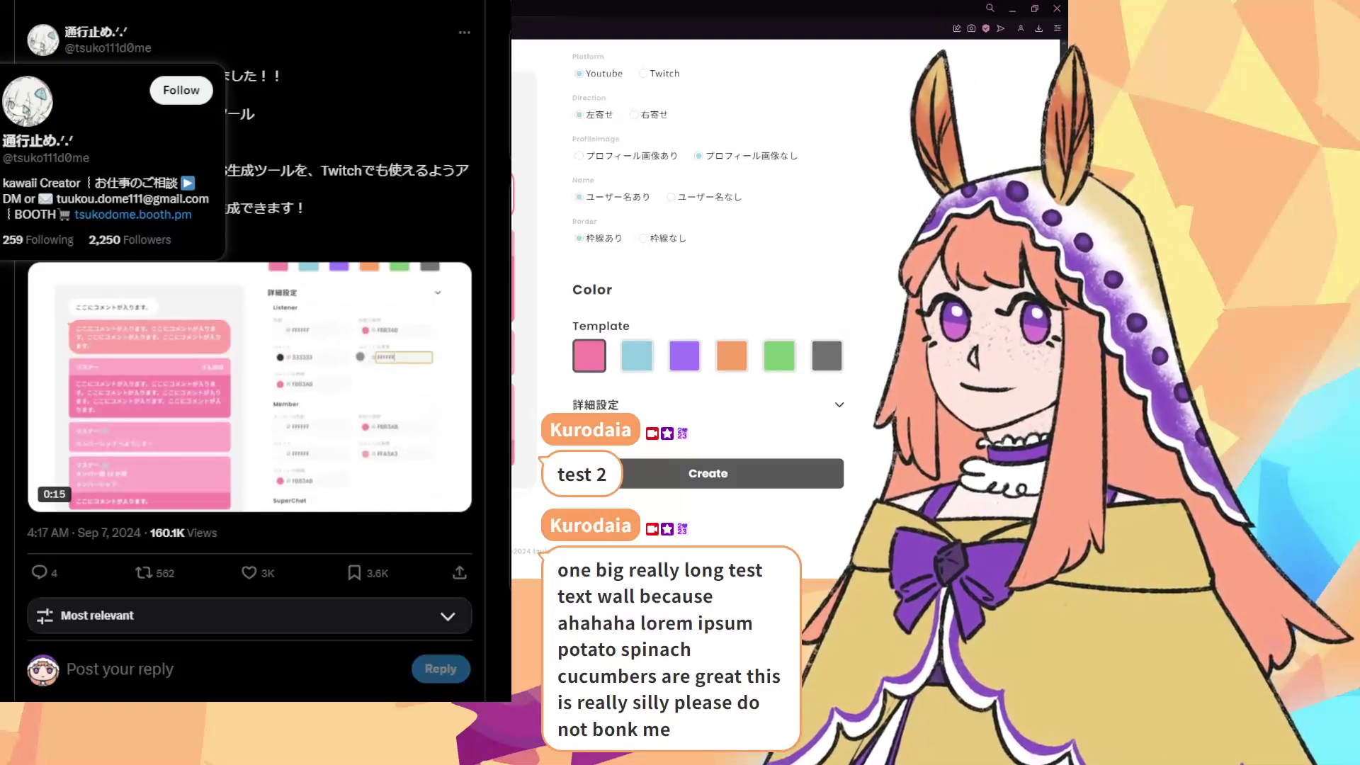
scroll(250, 387, down, 3)
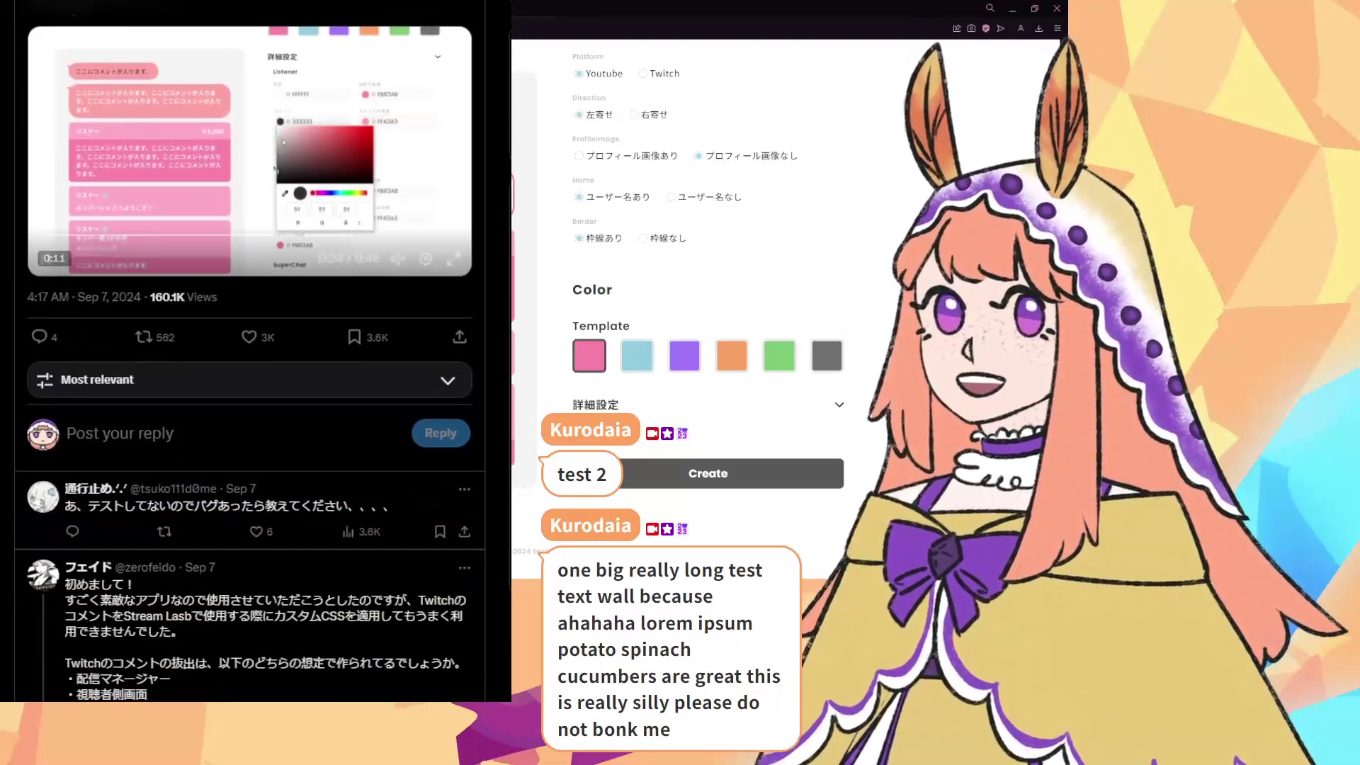
scroll(249, 354, down, 1)
scroll(250, 354, up, 4)
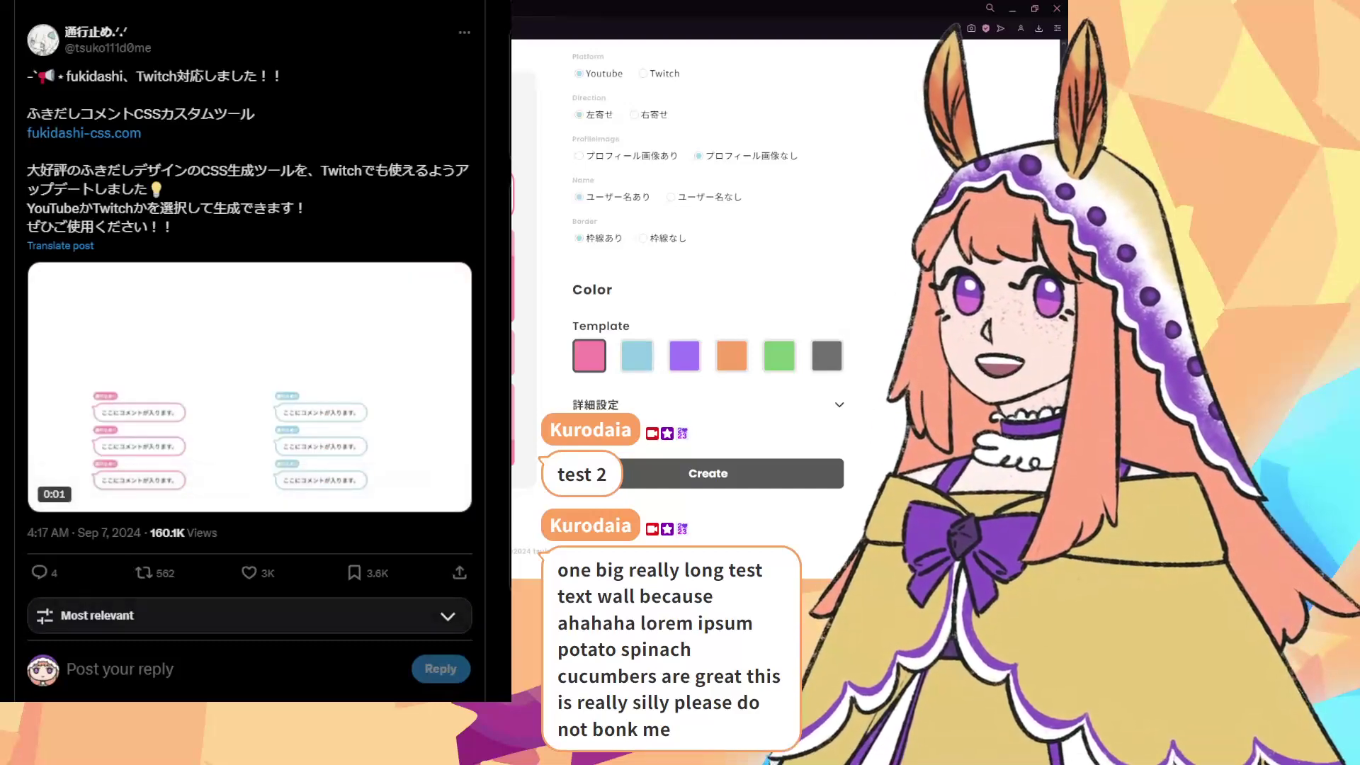
Open the post's quotes and read the quote post explaining which chat URL to enter.
click(144, 572)
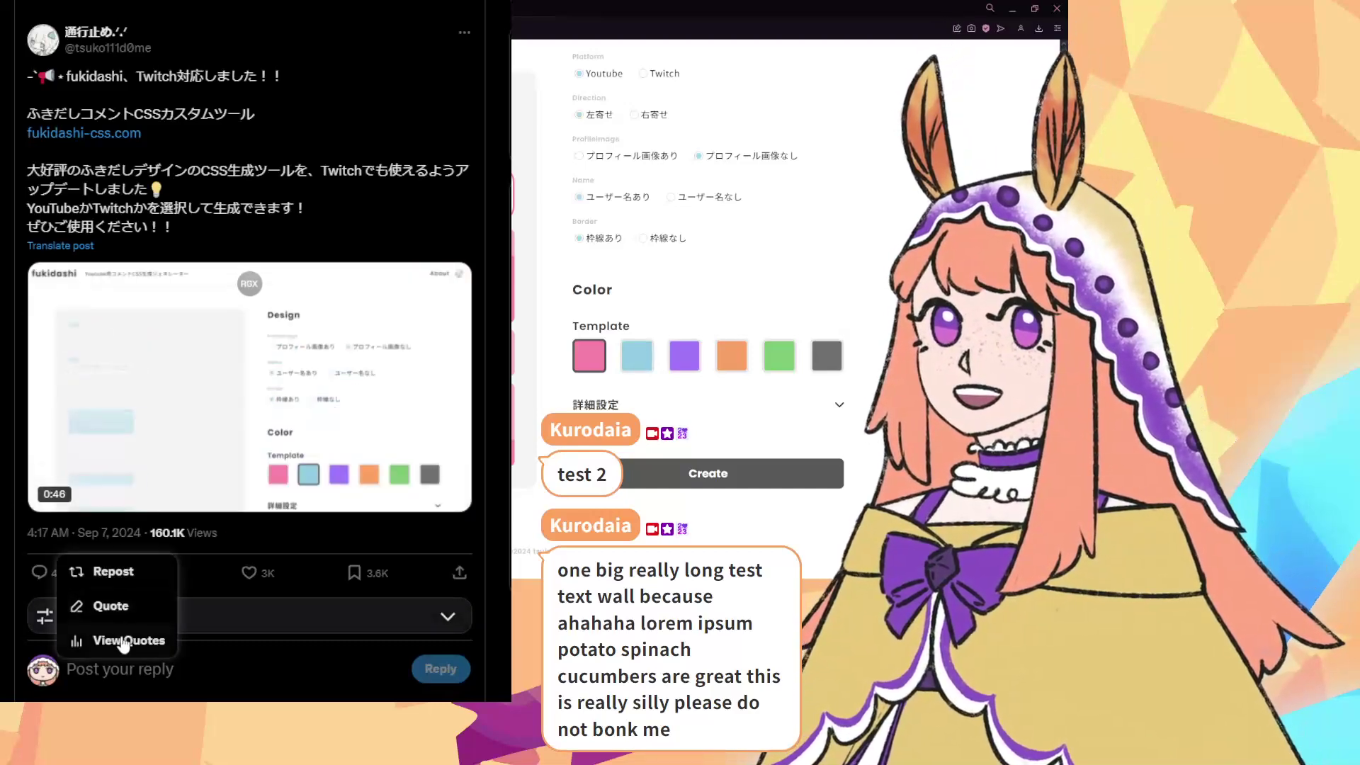
click(121, 639)
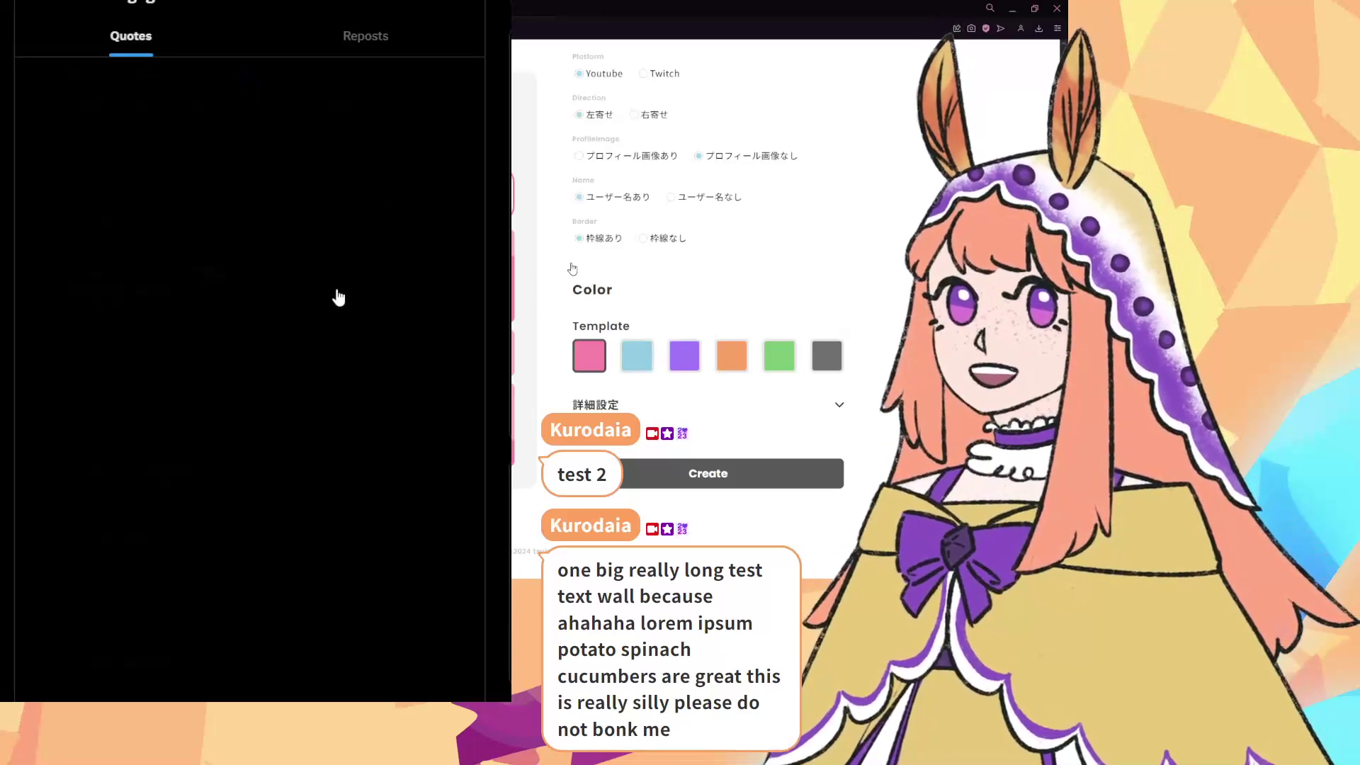
click(36, 183)
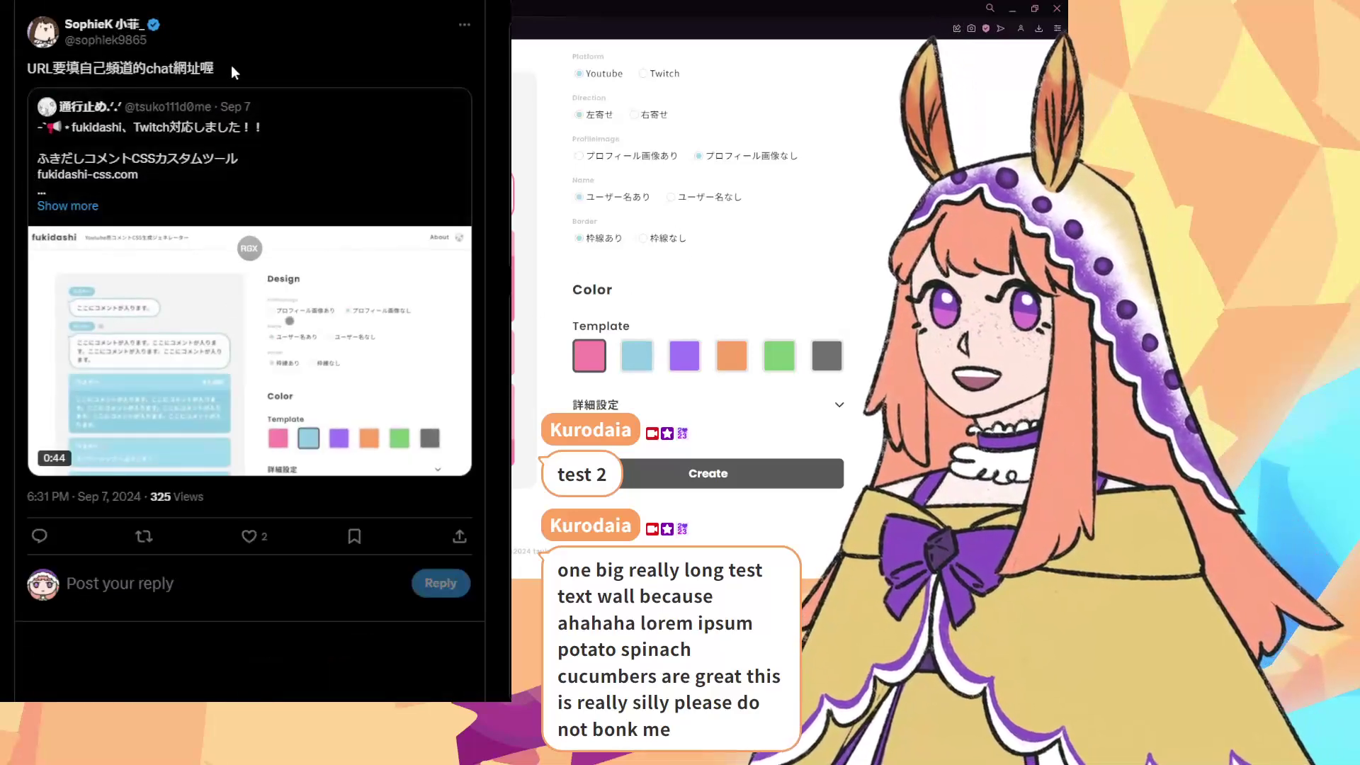
drag(223, 73, 44, 76)
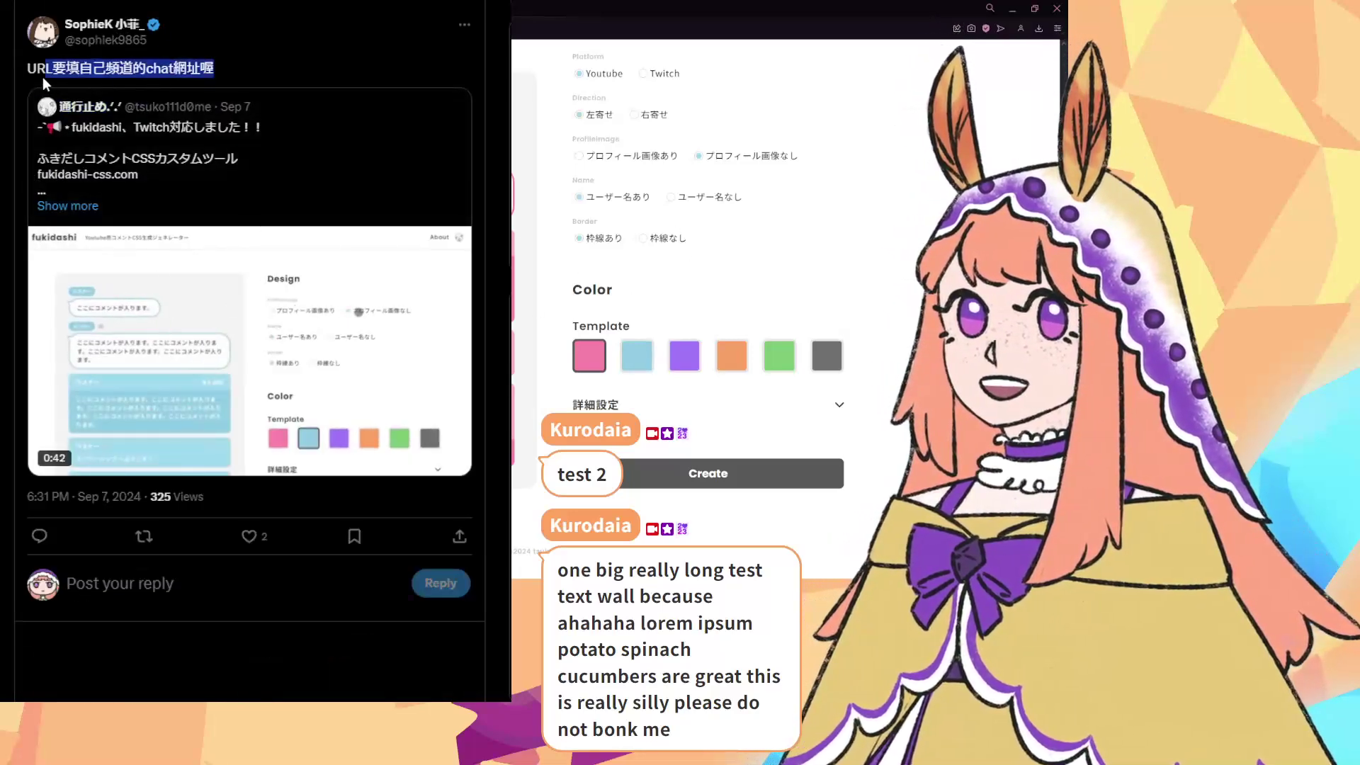
click(35, 71)
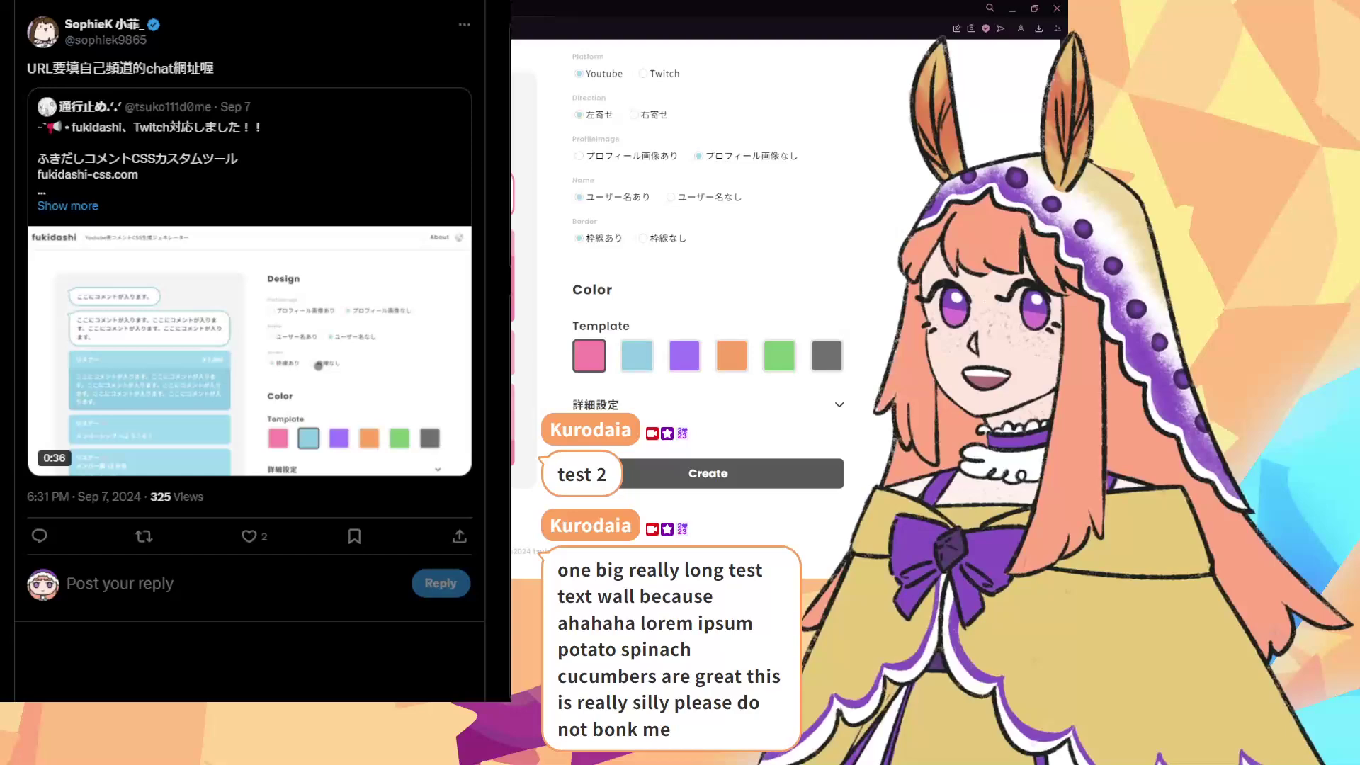
mouse_move(174, 296)
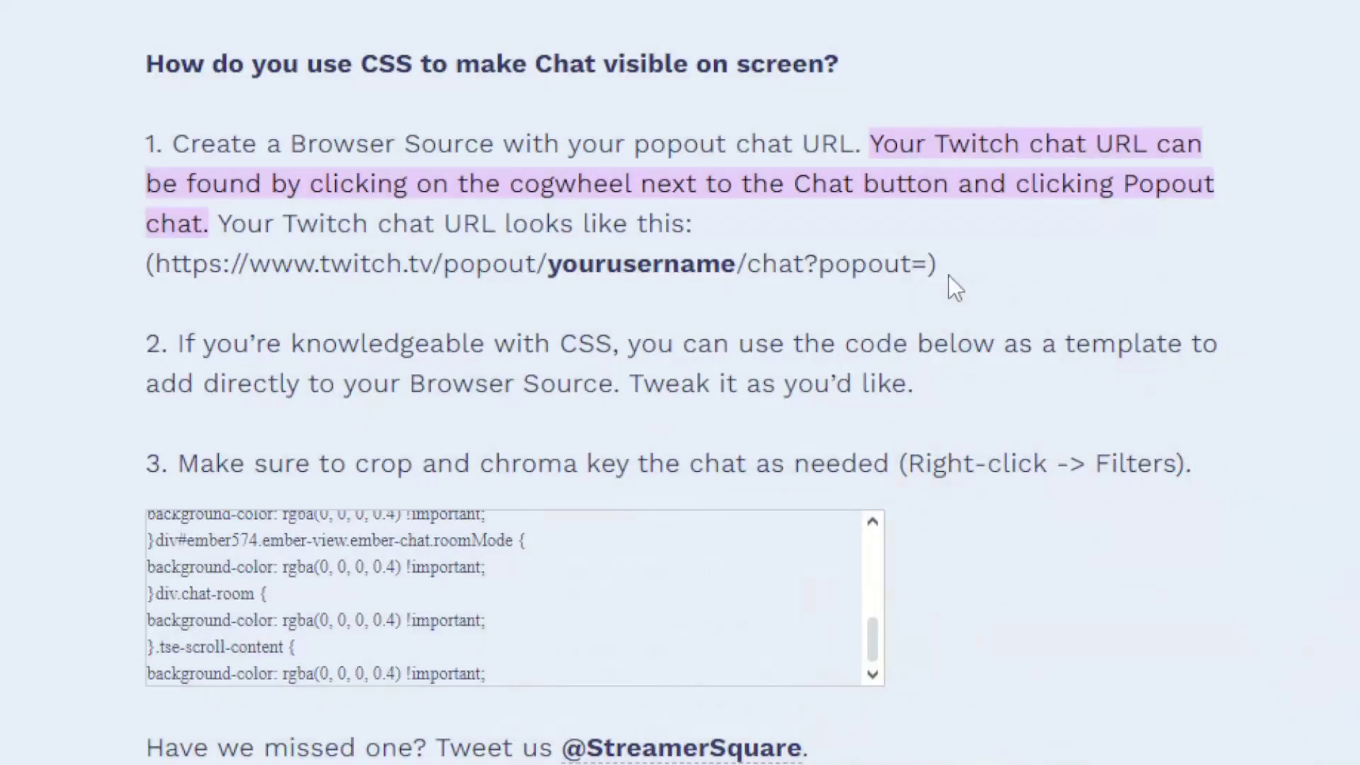
Examine the article's CSS chat instructions, focusing on the Twitch popout chat URL format and the sample code.
drag(946, 275, 151, 273)
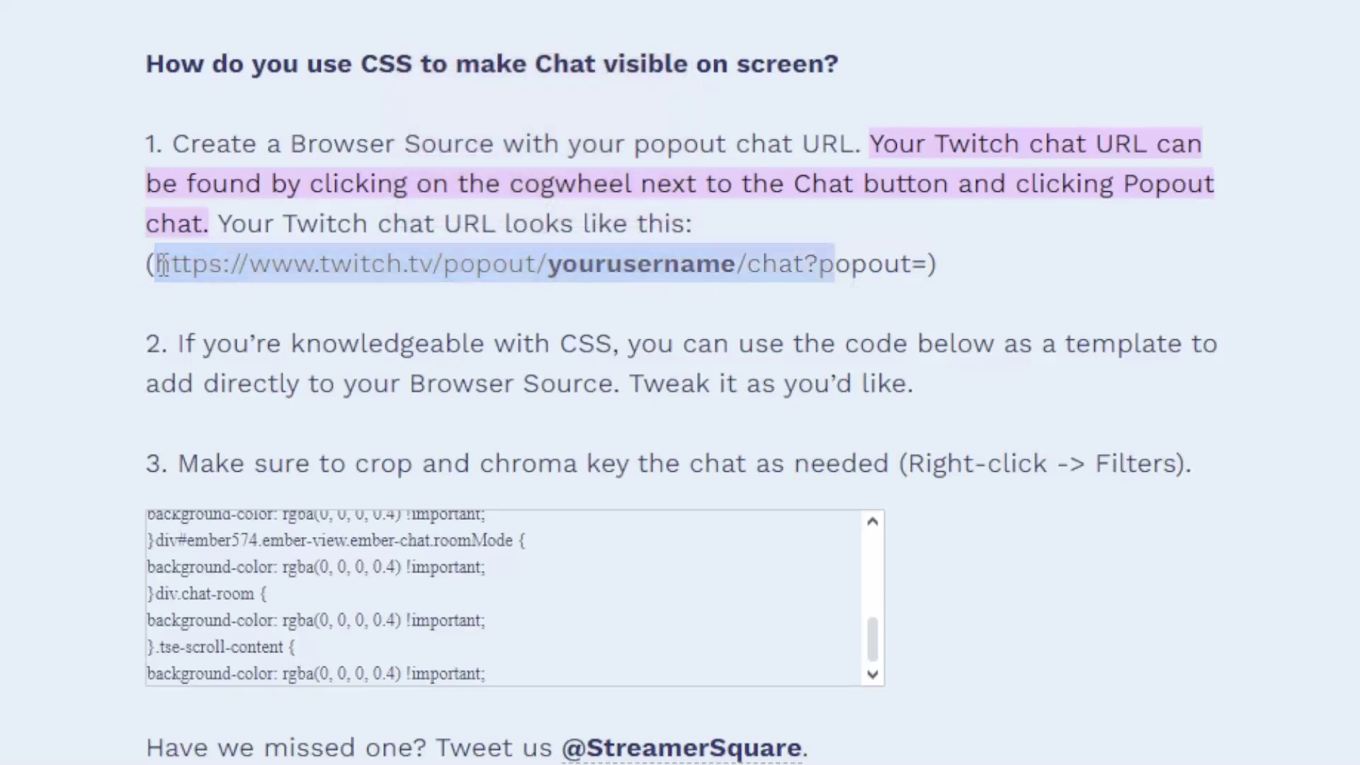
drag(156, 267, 954, 261)
click(1013, 273)
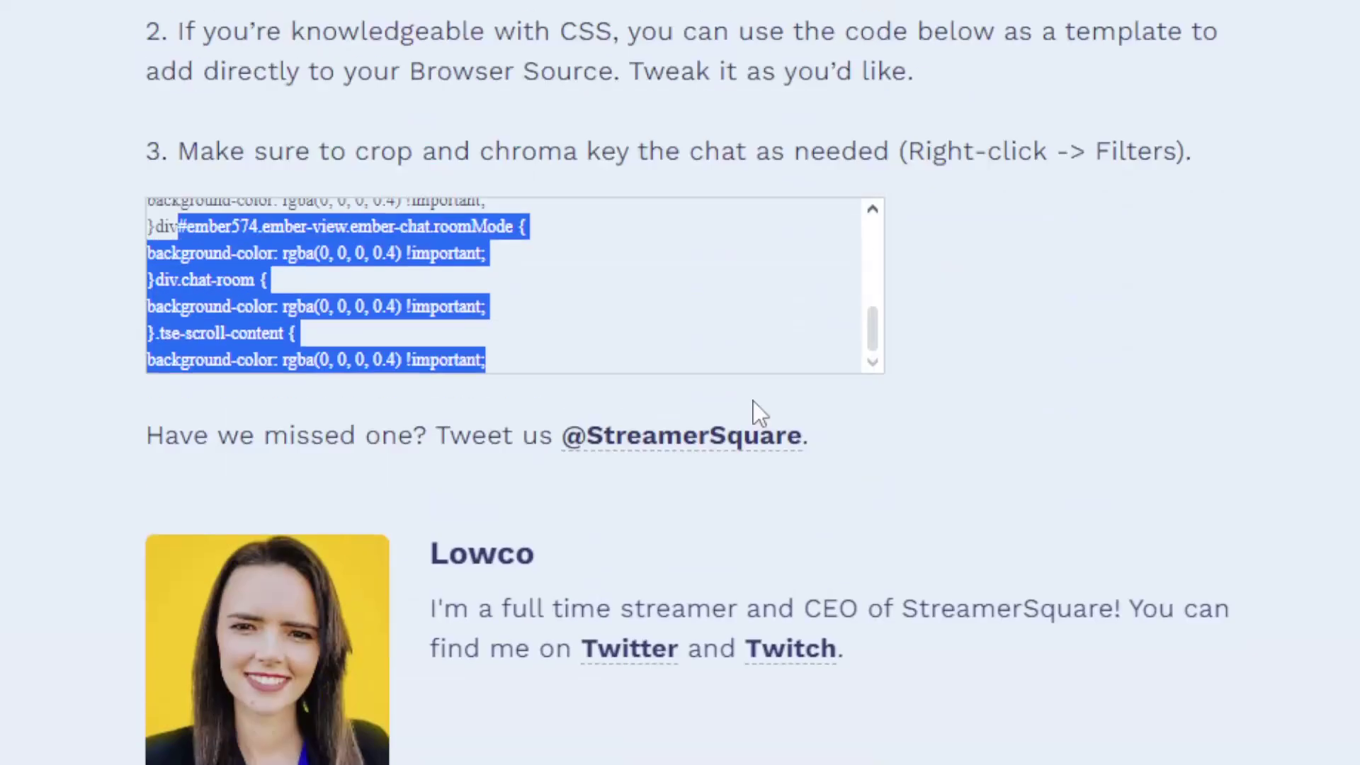
scroll(754, 413, up, 2)
scroll(510, 495, down, 2)
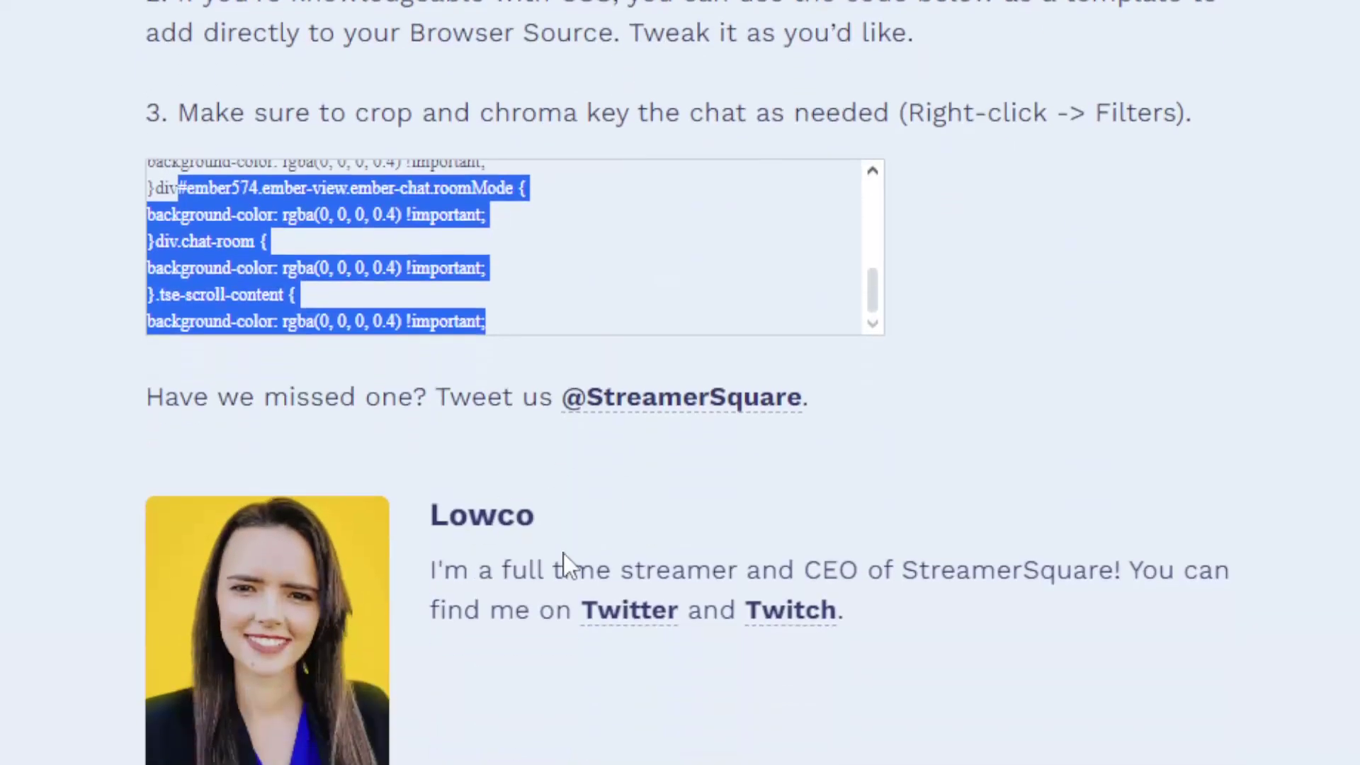
scroll(887, 482, up, 4)
click(601, 589)
scroll(399, 546, up, 3)
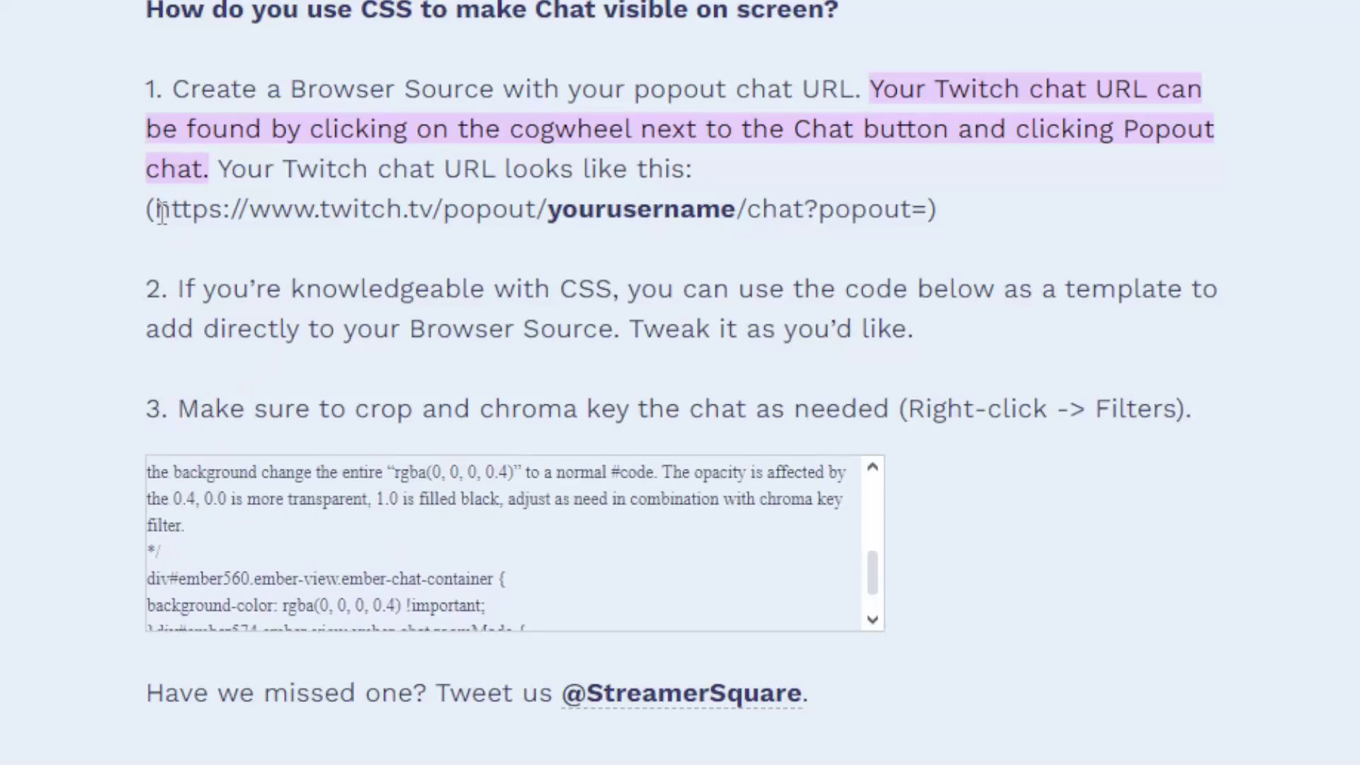
drag(155, 208, 924, 207)
key(ctrl+c)
click(702, 314)
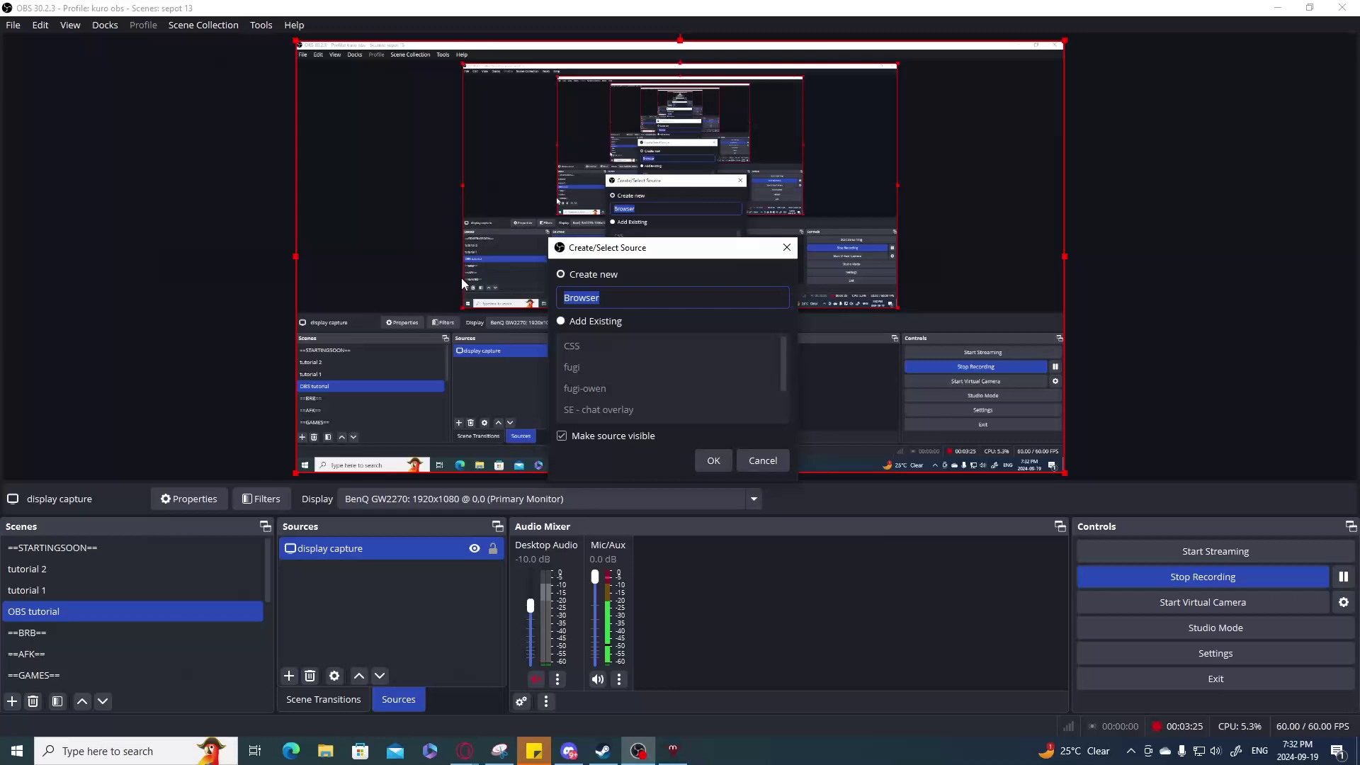
In OBS, create a new browser source named "CSS v2".
key(BackSpace)
text(CSS v2)
key(Return)
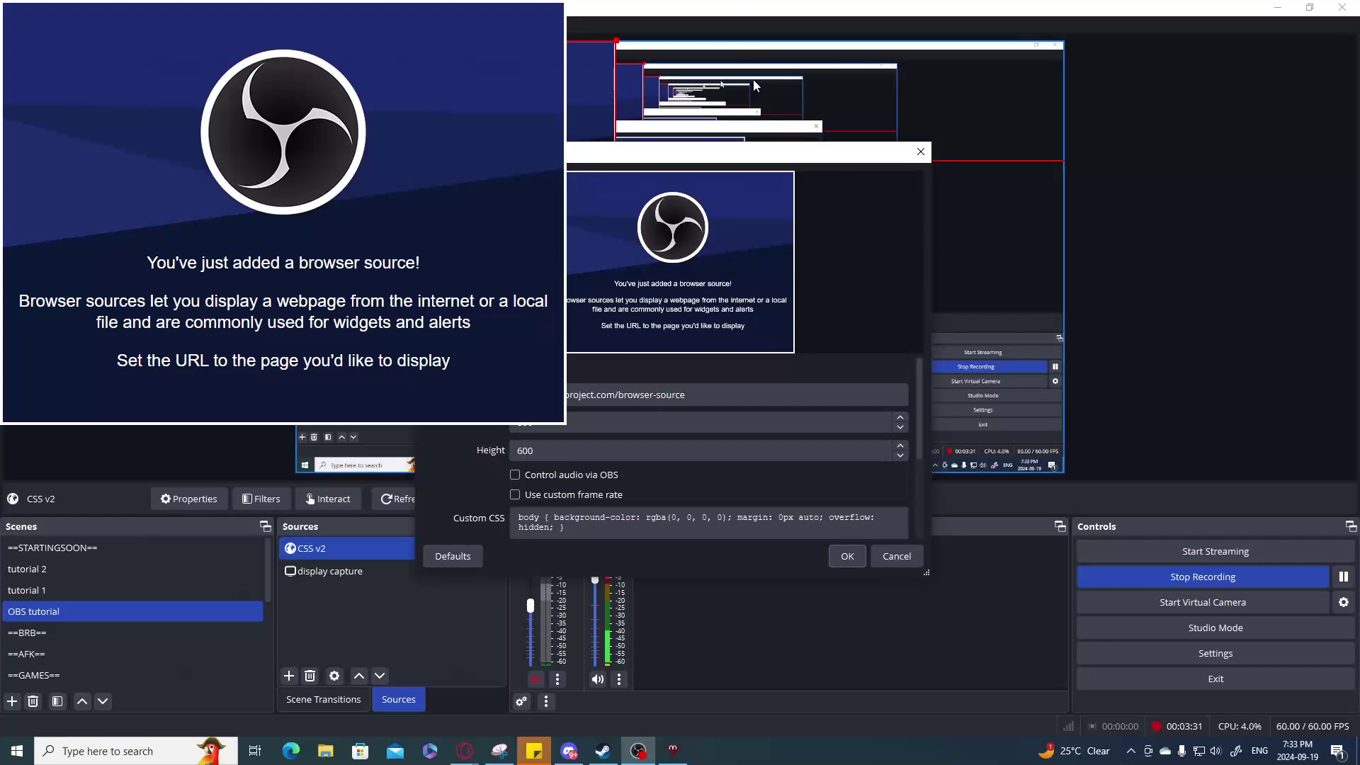
Enlarge and reposition the source's properties window, and shift the browser source slightly on the canvas.
drag(805, 137, 713, 82)
drag(923, 506, 1086, 628)
drag(760, 77, 793, 70)
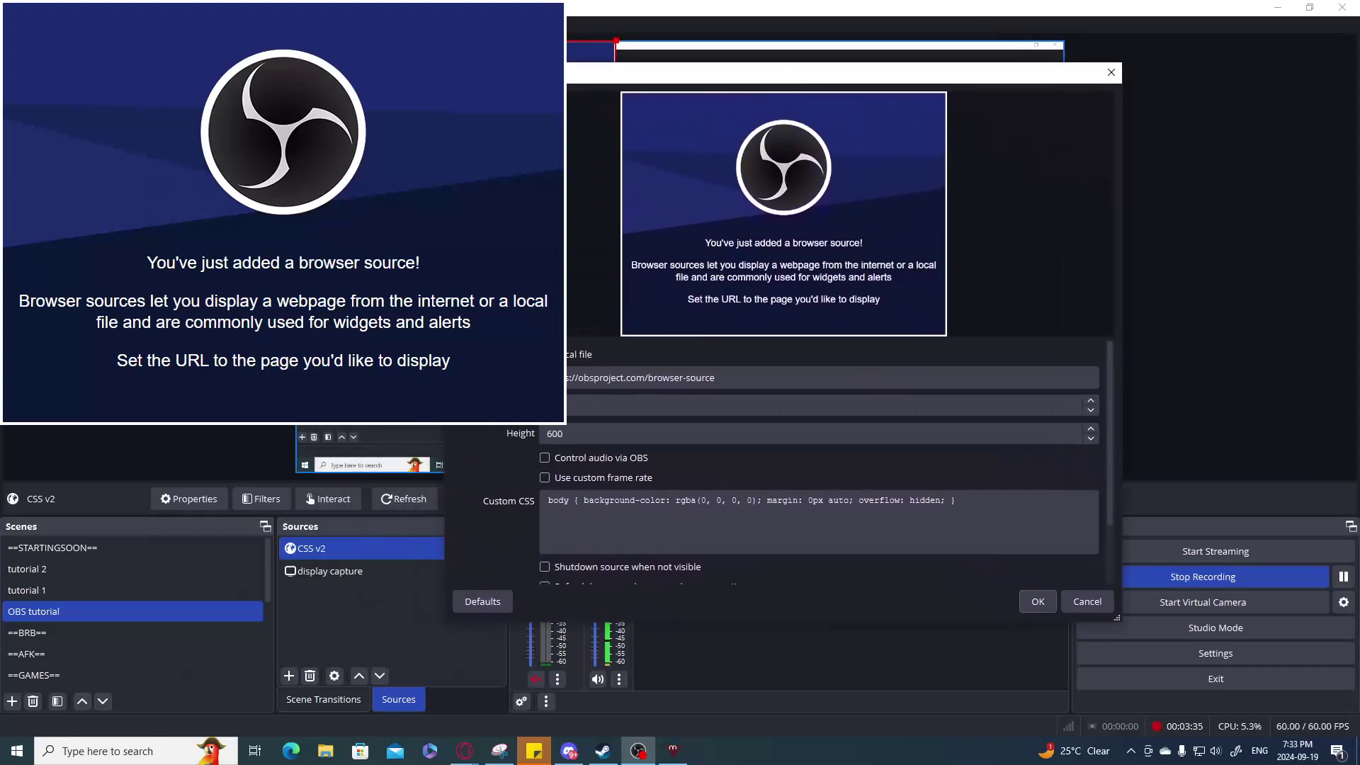
drag(455, 160, 486, 174)
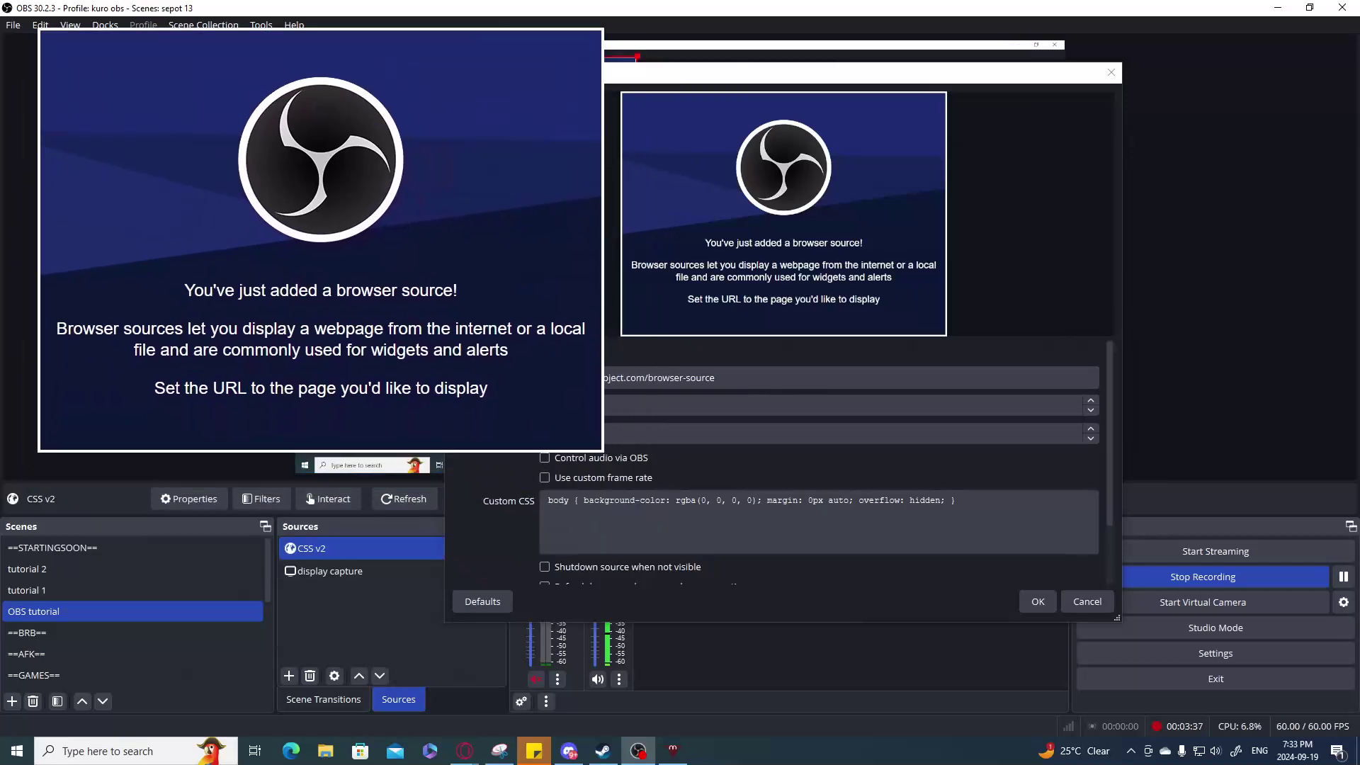
drag(617, 78, 655, 63)
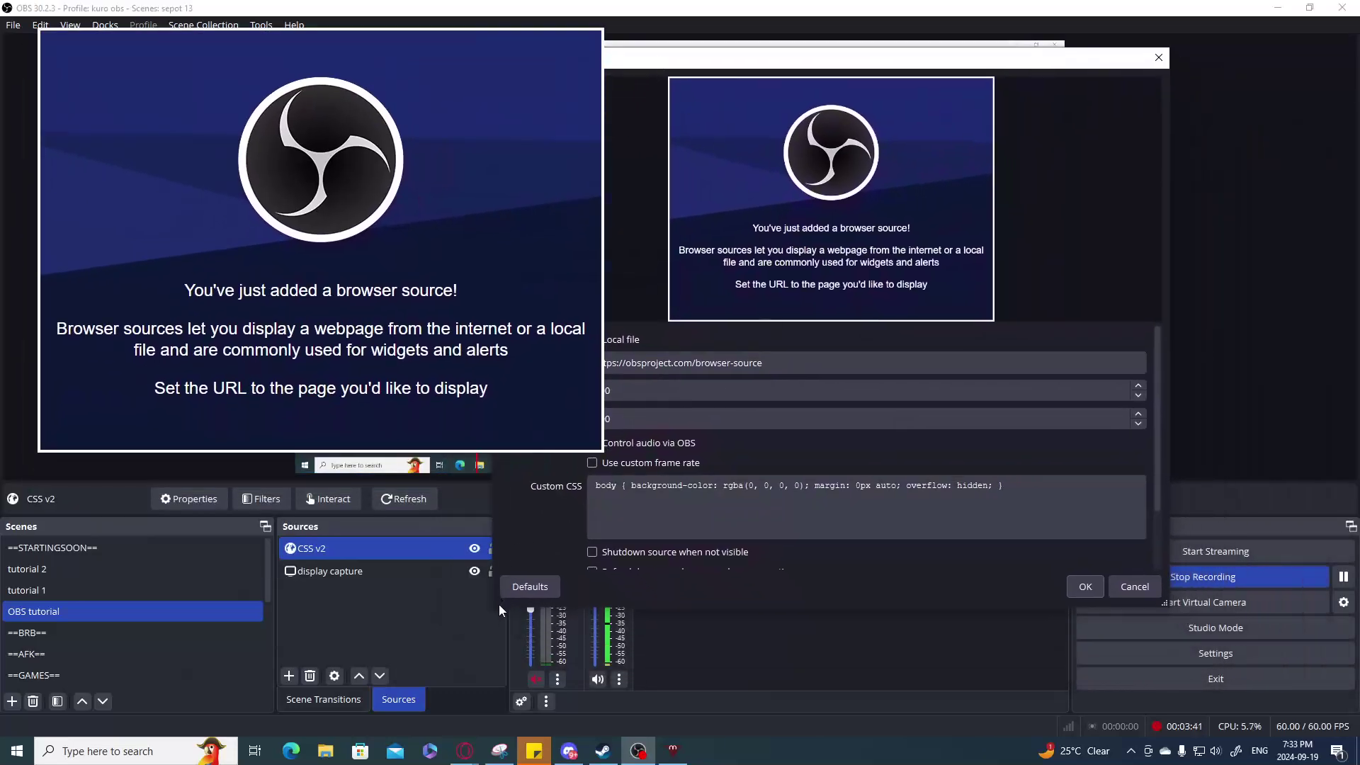
click(628, 369)
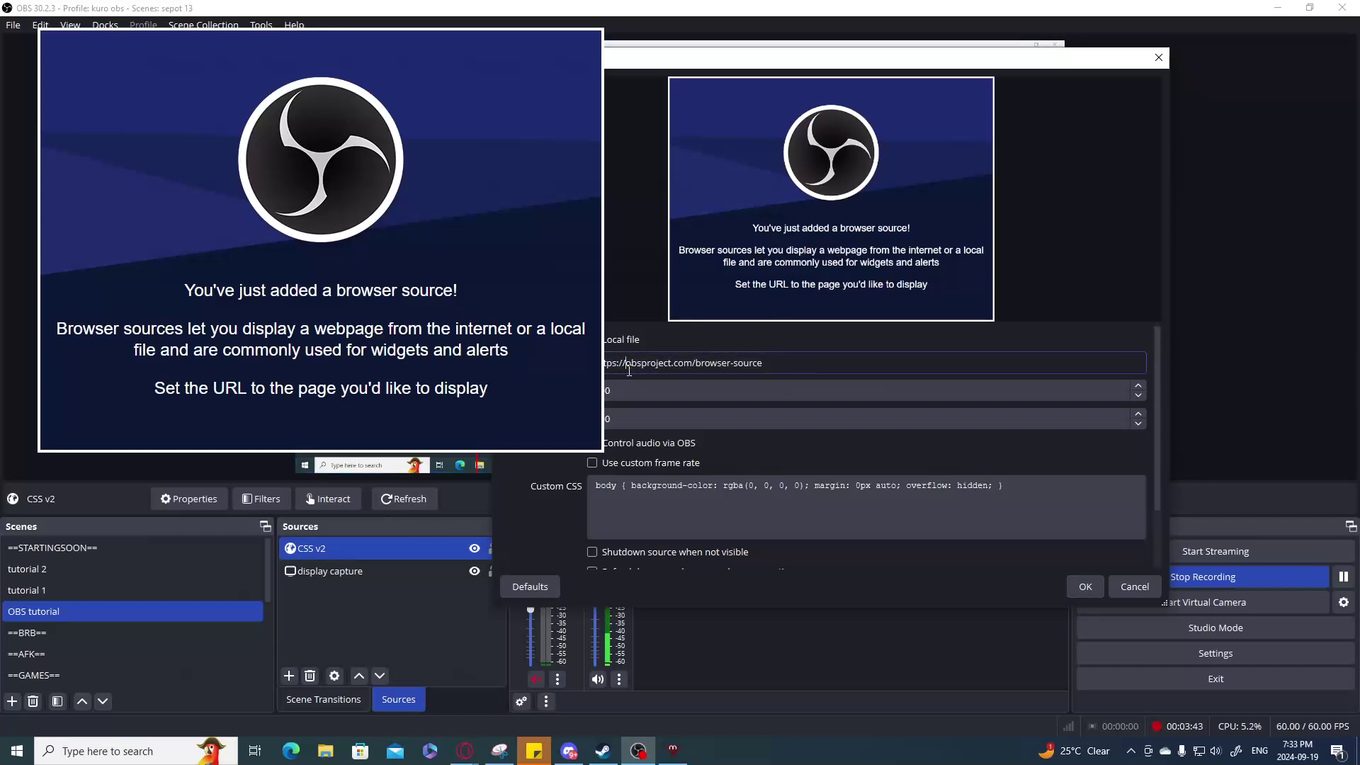
triple_click(705, 362)
drag(786, 366, 599, 362)
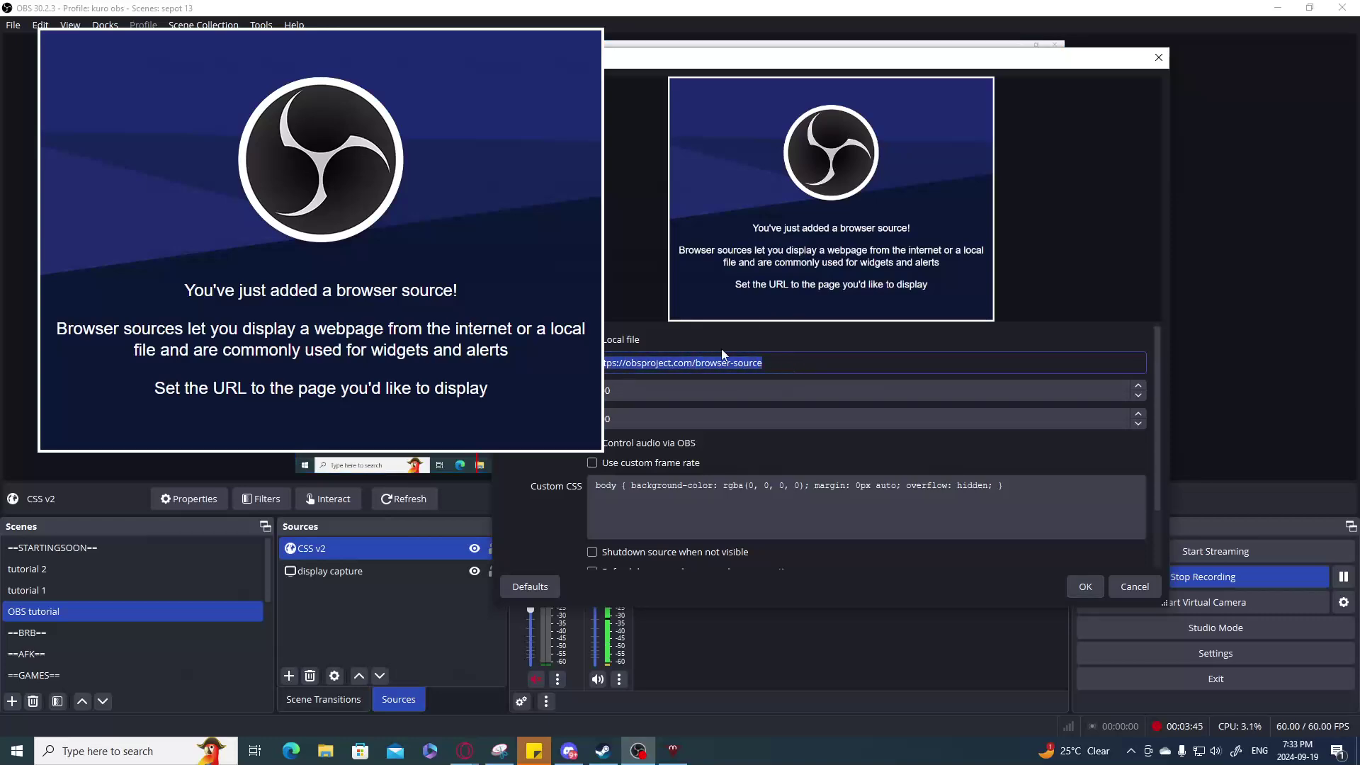
key(BackSpace)
mouse_move(462, 756)
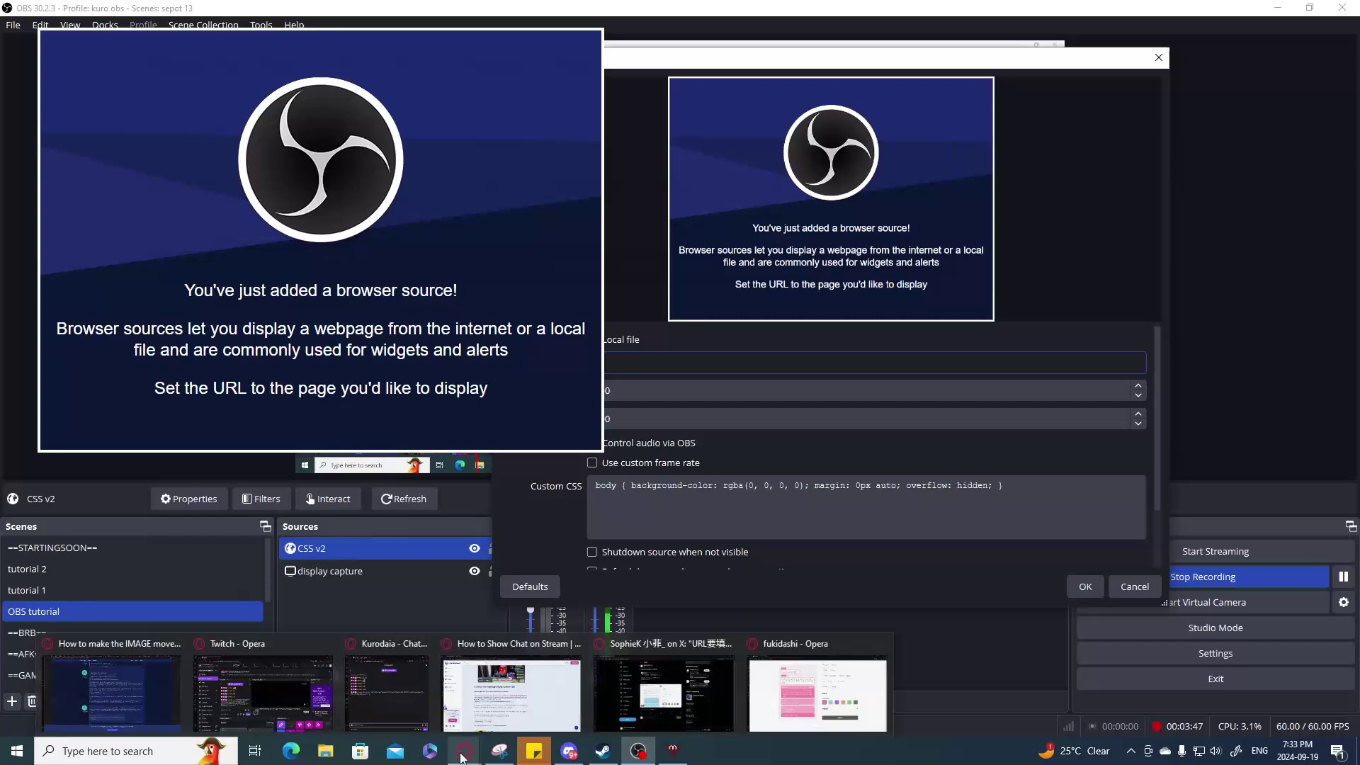
click(512, 694)
right_click(350, 455)
click(372, 465)
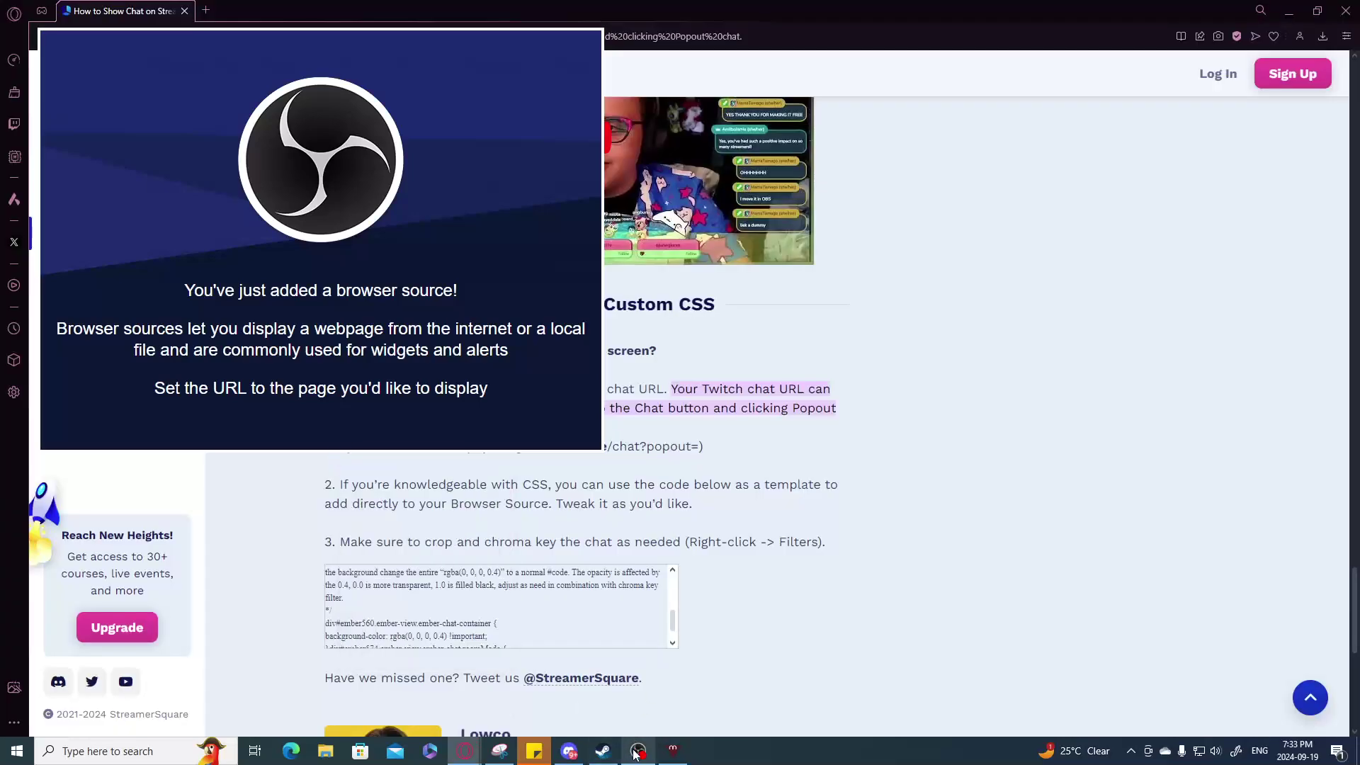
click(635, 755)
key(ctrl+v)
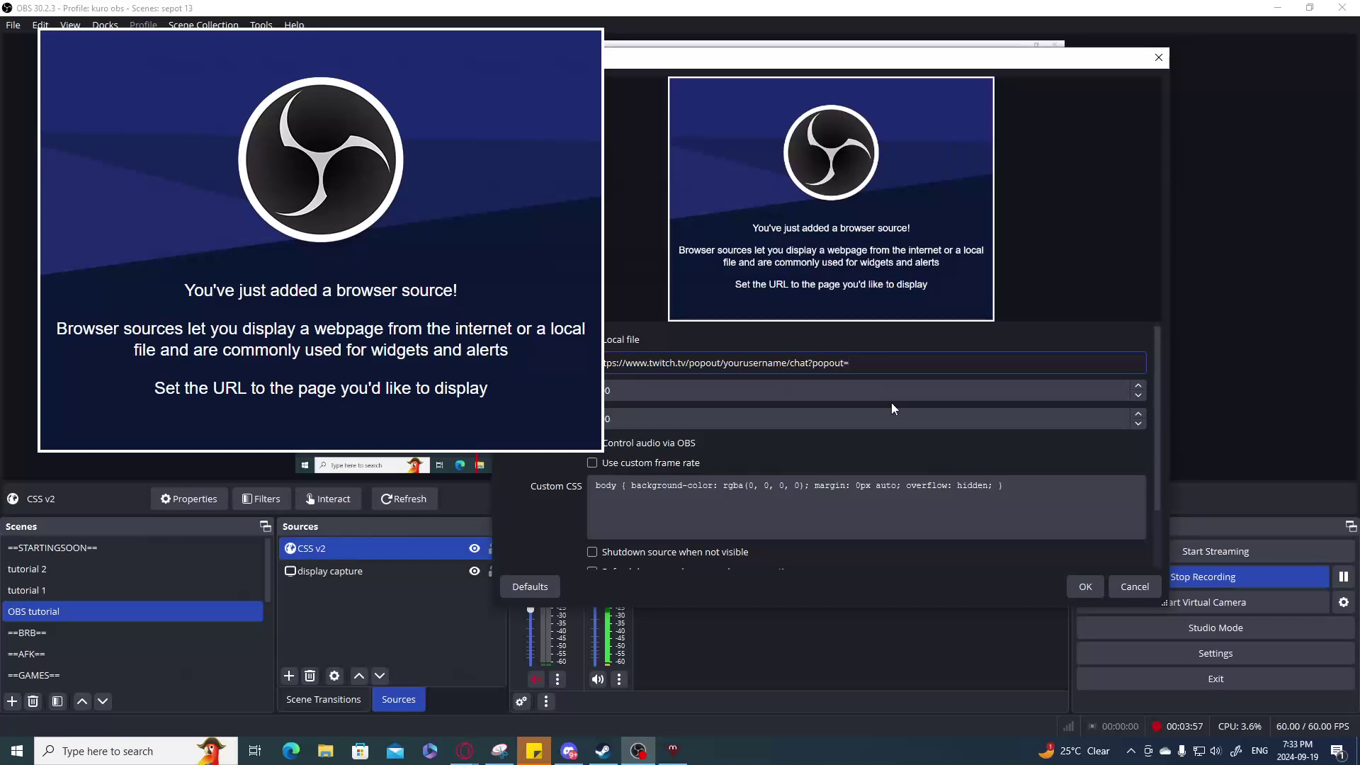
Replace "yourusername" in the URL with the channel's username and clear the default Custom CSS code.
key(BackSpace)
key(BackSpace)
key(BackSpace)
key(BackSpace)
key(BackSpace)
key(BackSpace)
key(BackSpace)
key(BackSpace)
key(BackSpace)
key(BackSpace)
key(BackSpace)
key(BackSpace)
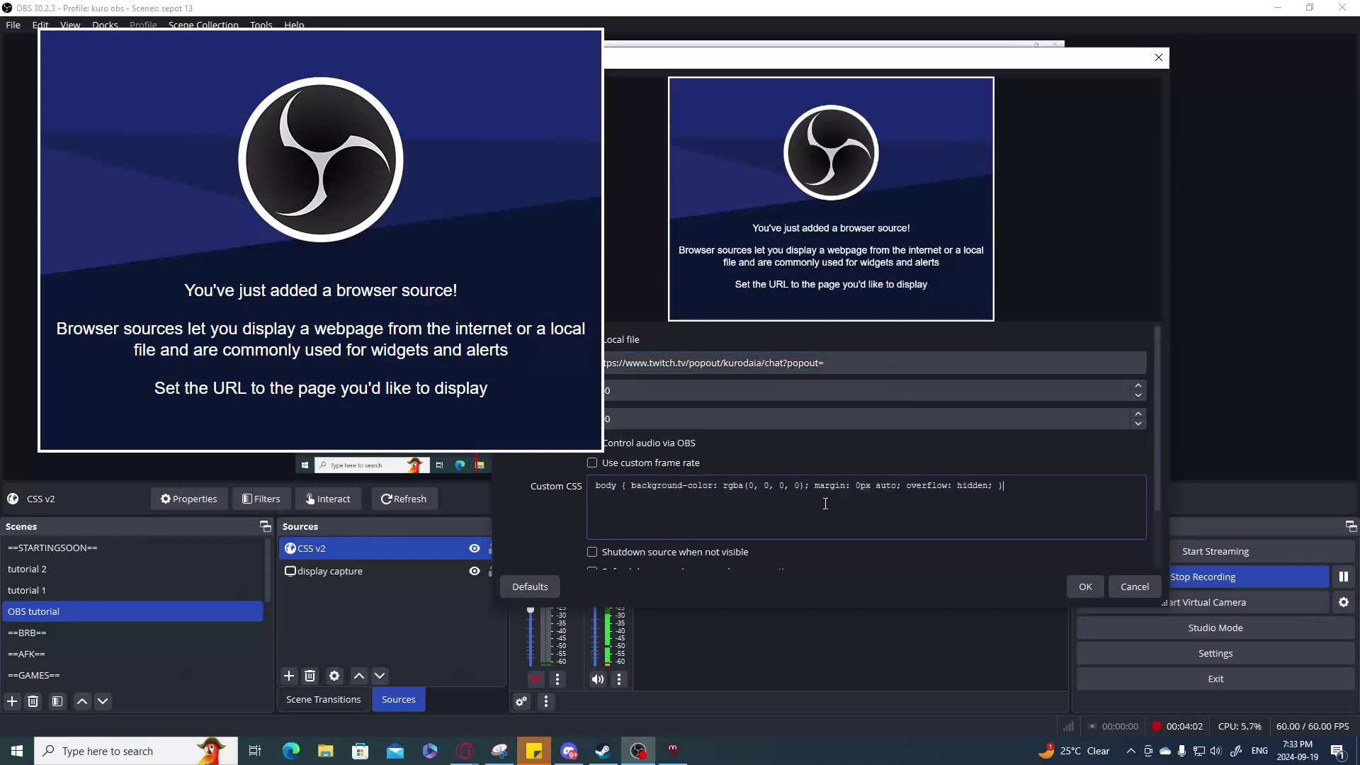
key(ctrl+a)
key(BackSpace)
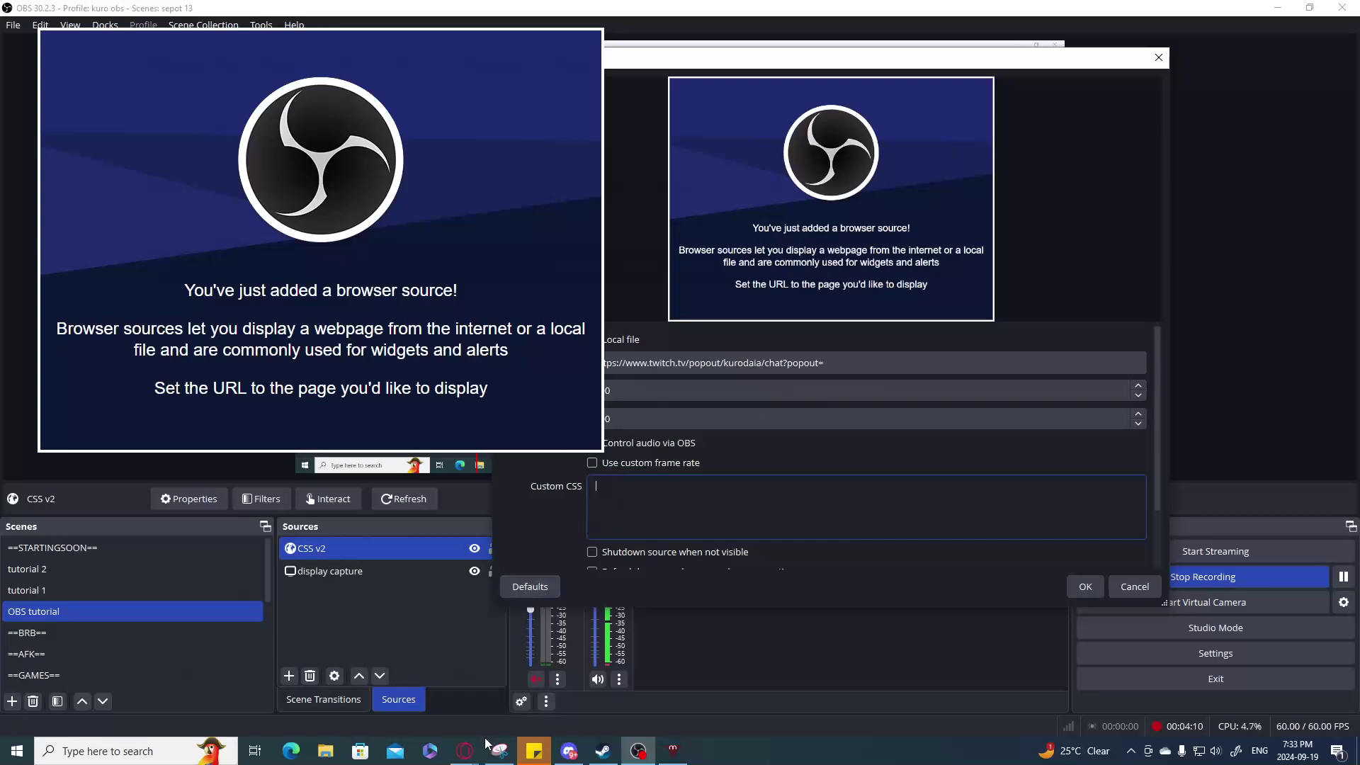
Switch to the fukidashi page in Opera and compare the design options offered for YouTube and Twitch.
mouse_move(481, 748)
click(818, 680)
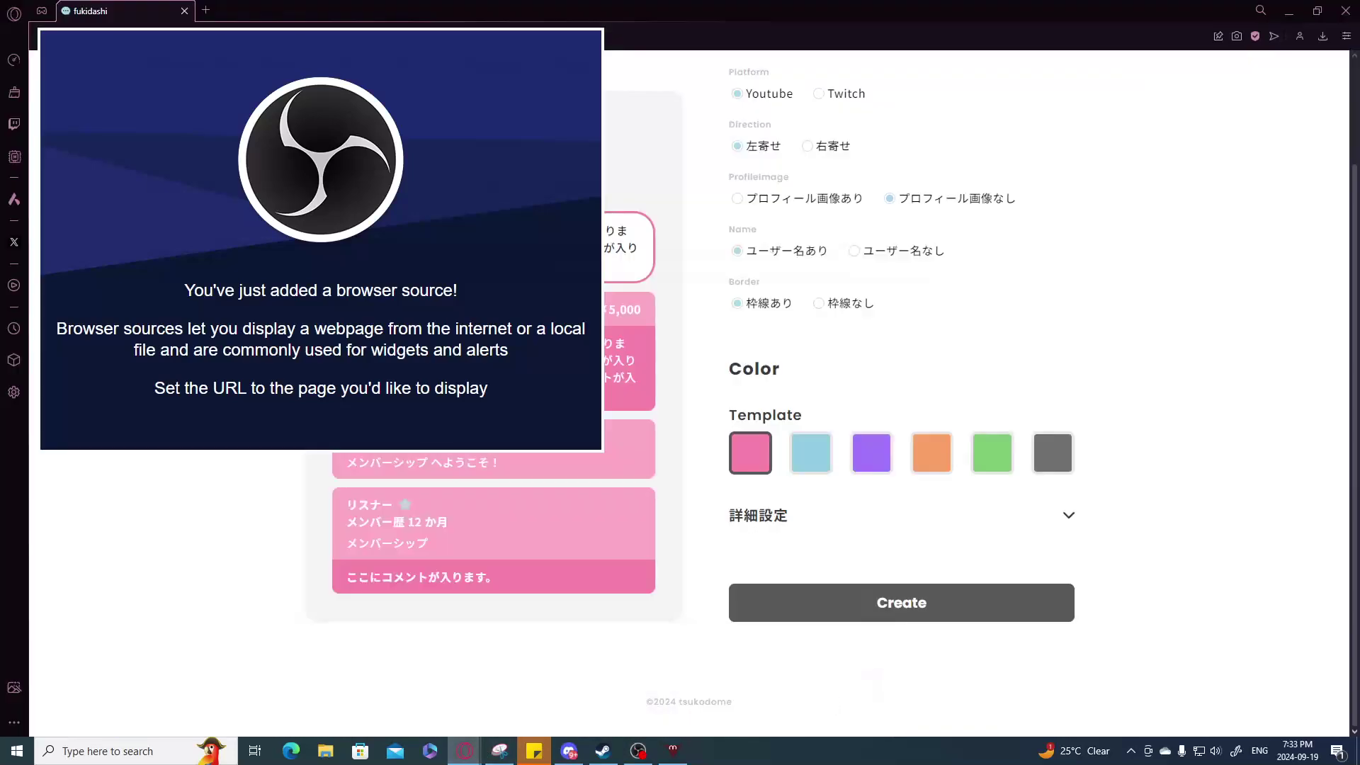
scroll(789, 444, up, 2)
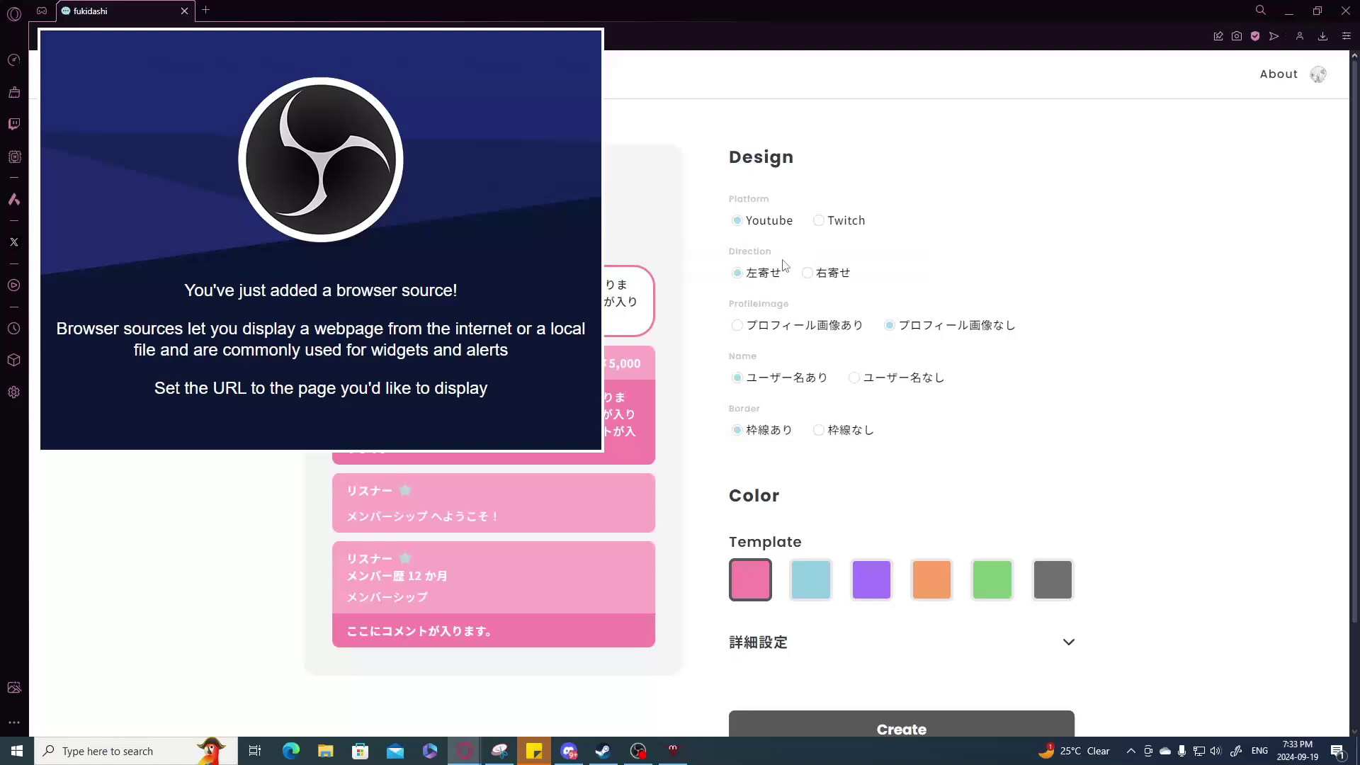
click(849, 228)
click(767, 226)
click(834, 221)
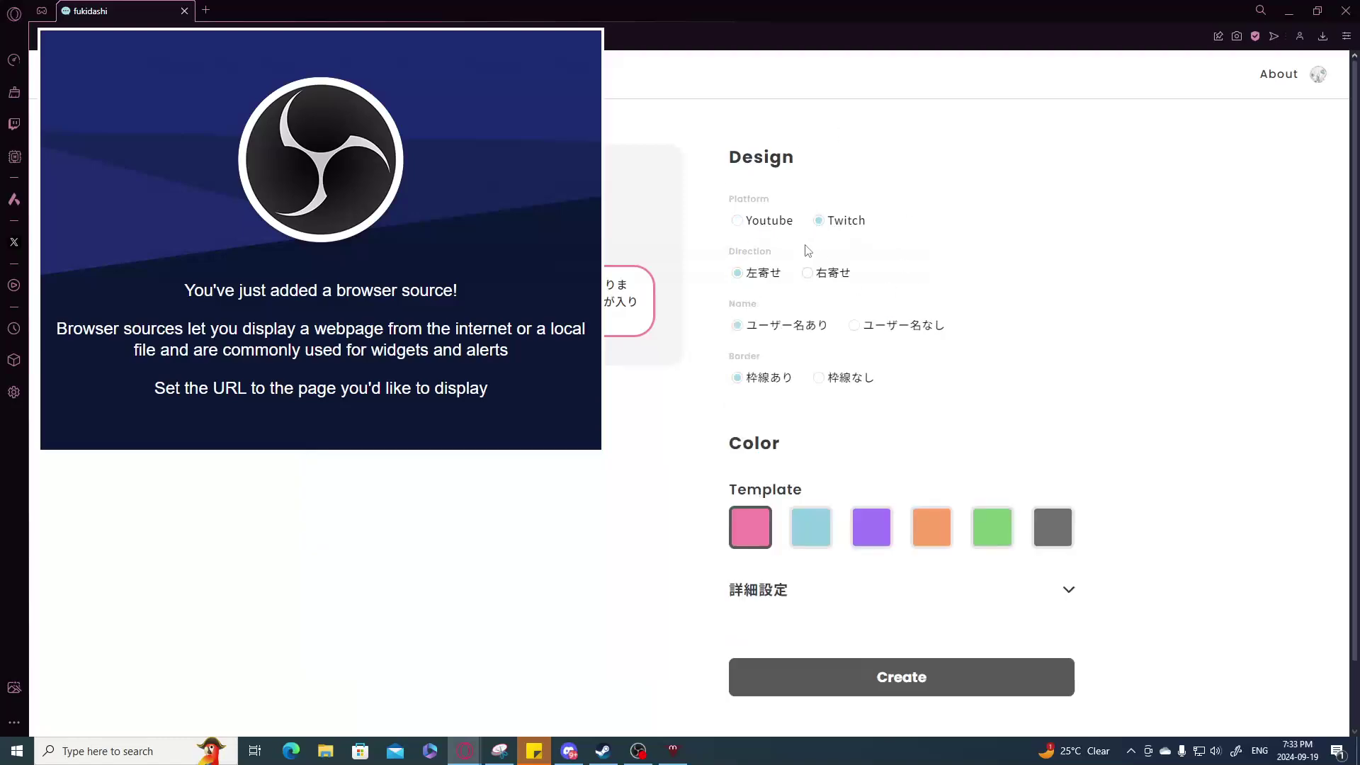
click(763, 233)
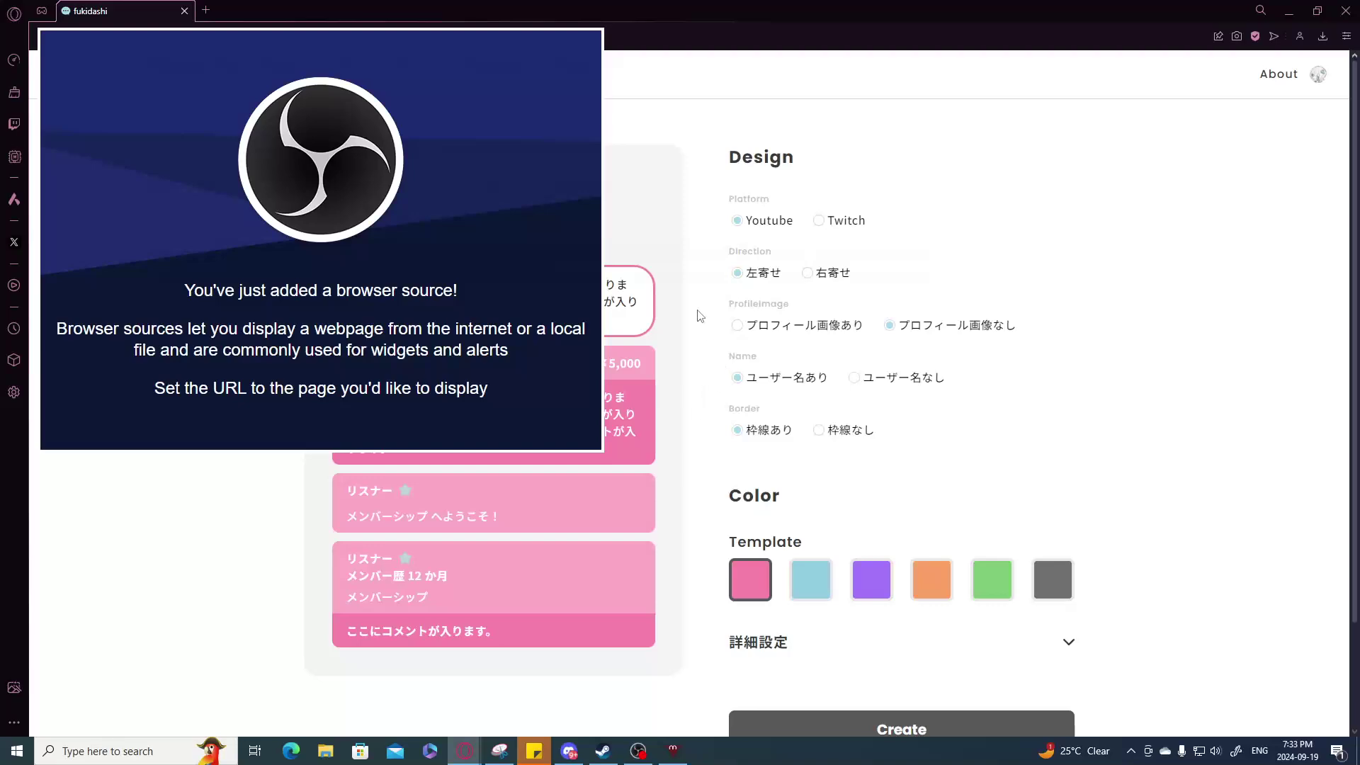
Try the alternative profile image, direction, user name and border options for YouTube, restoring the original choices.
click(766, 330)
click(893, 328)
click(822, 273)
click(743, 275)
click(822, 220)
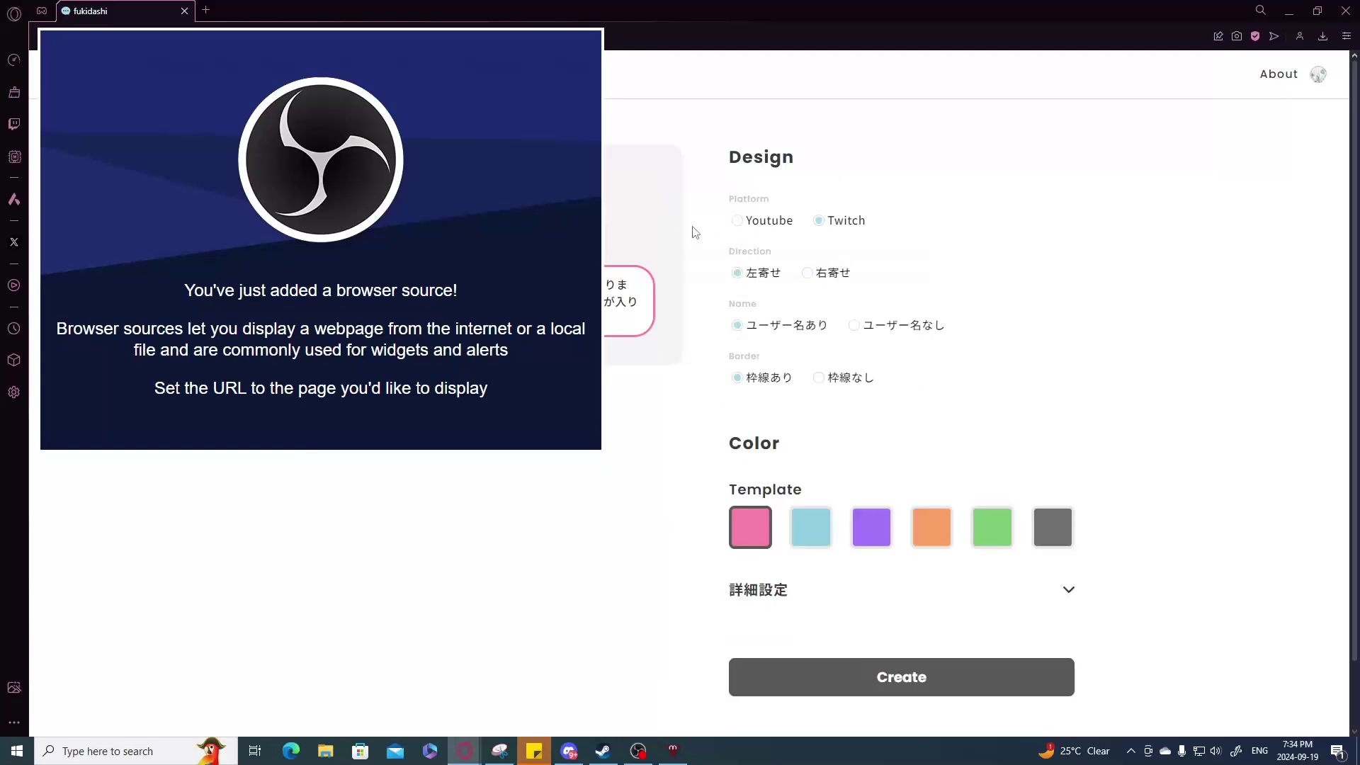
click(761, 222)
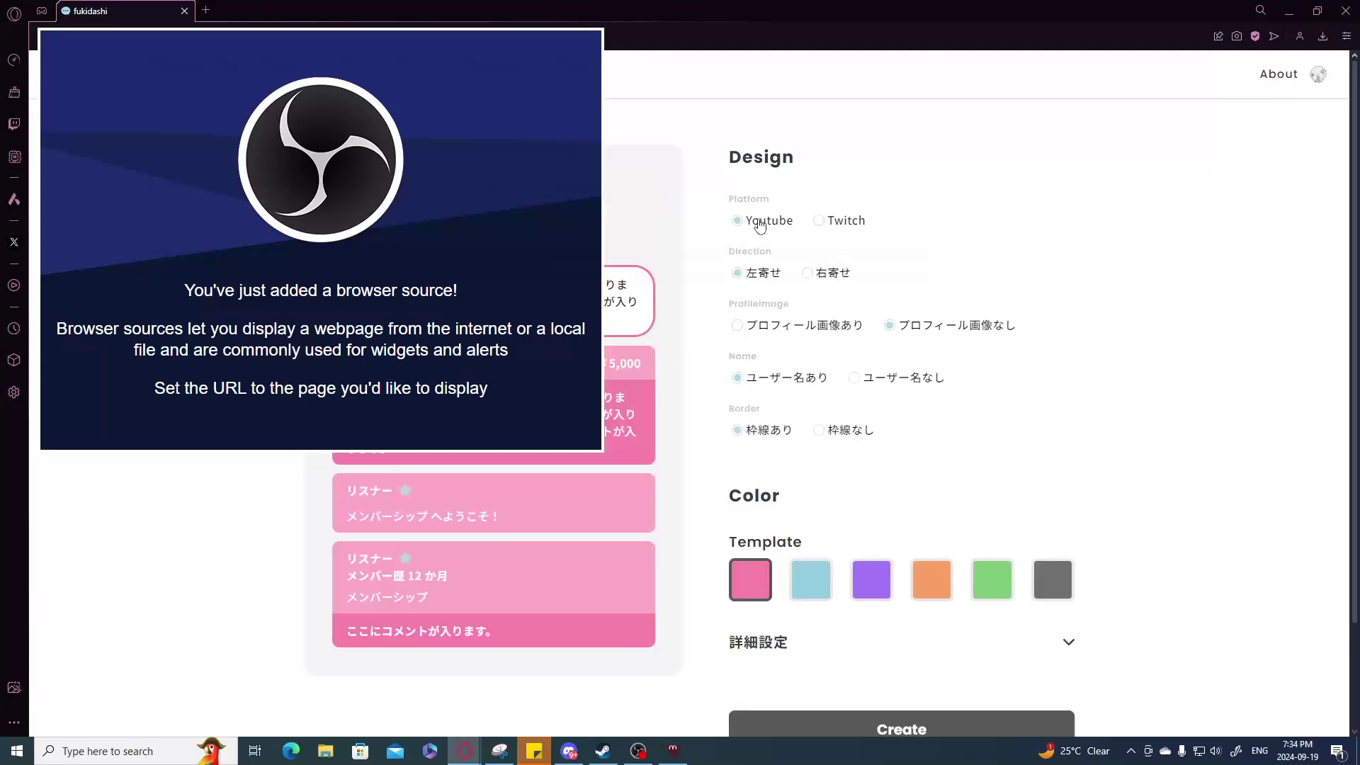
click(869, 387)
click(846, 439)
click(767, 386)
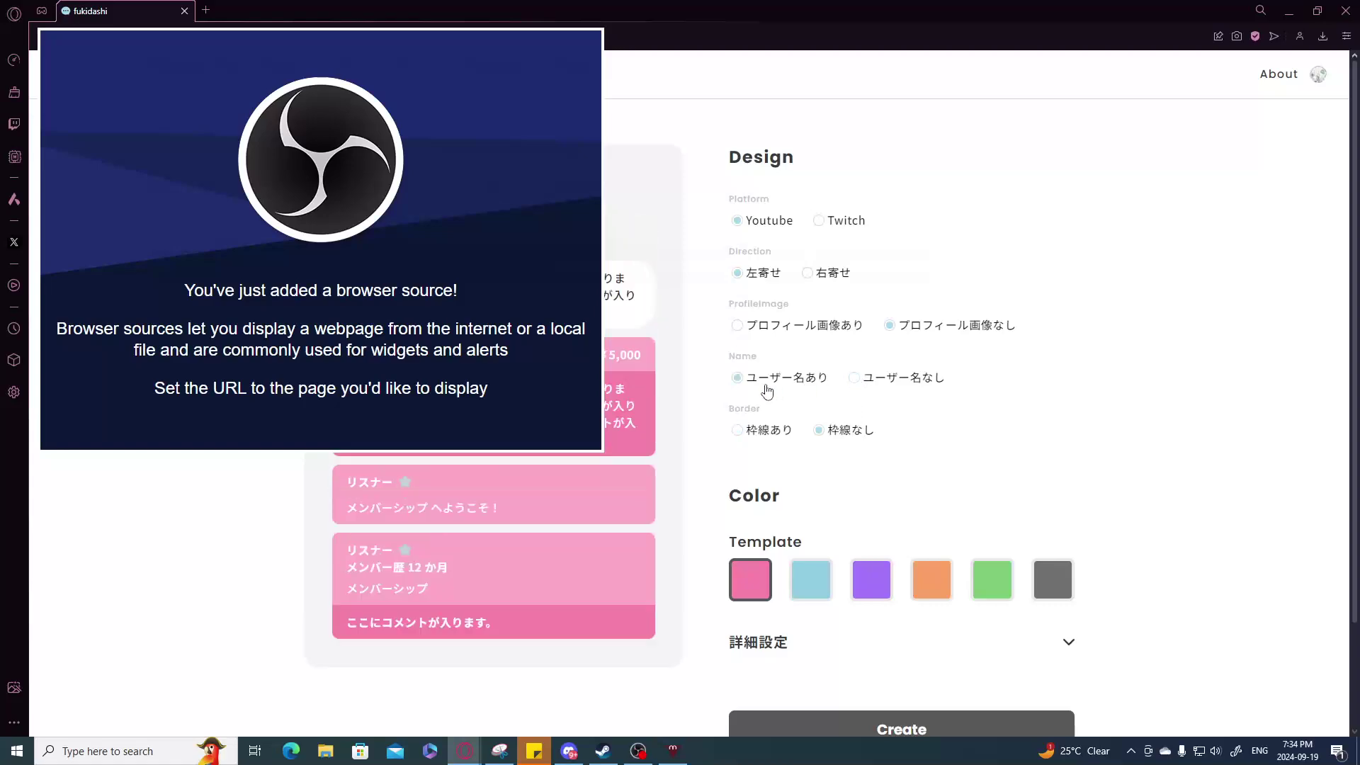
click(774, 430)
Choose Twitch as the platform, apply the green color template and expand the detailed color settings.
click(819, 221)
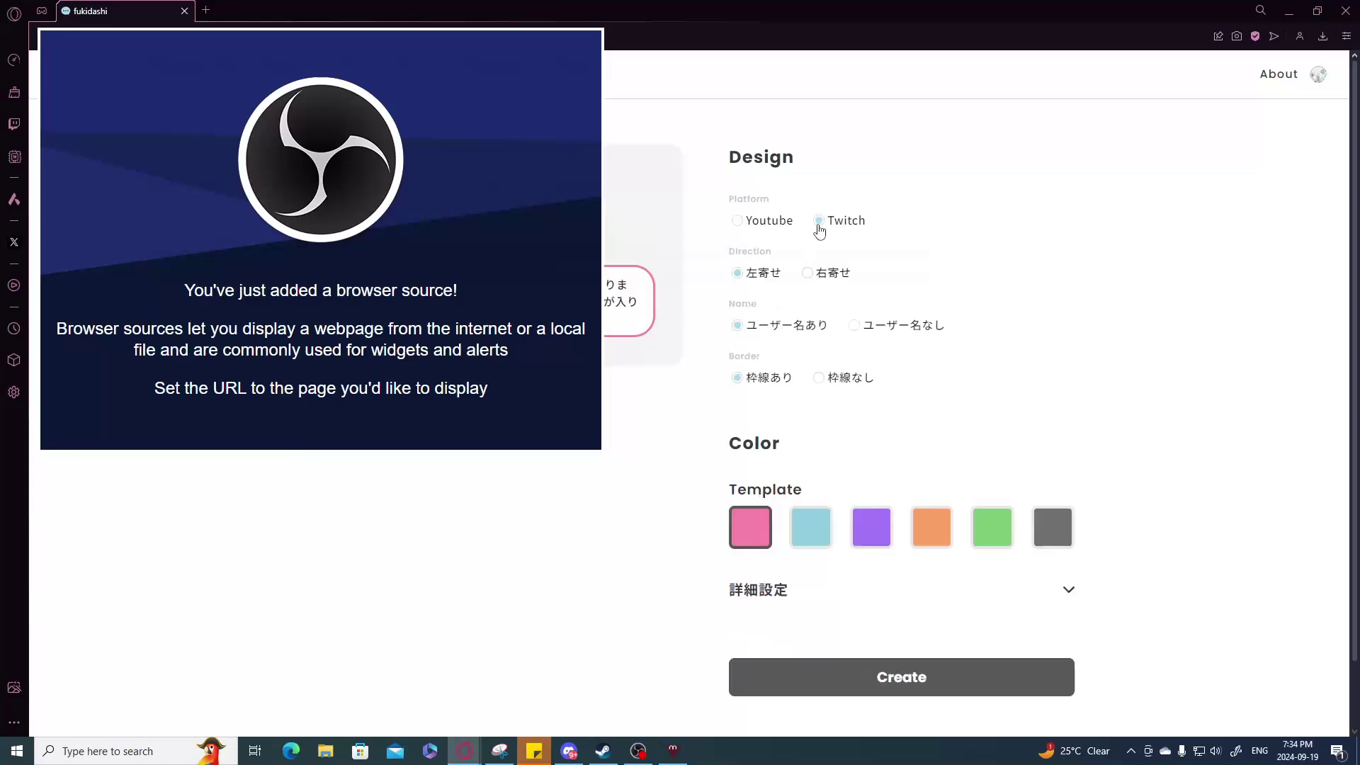
click(1052, 538)
click(991, 538)
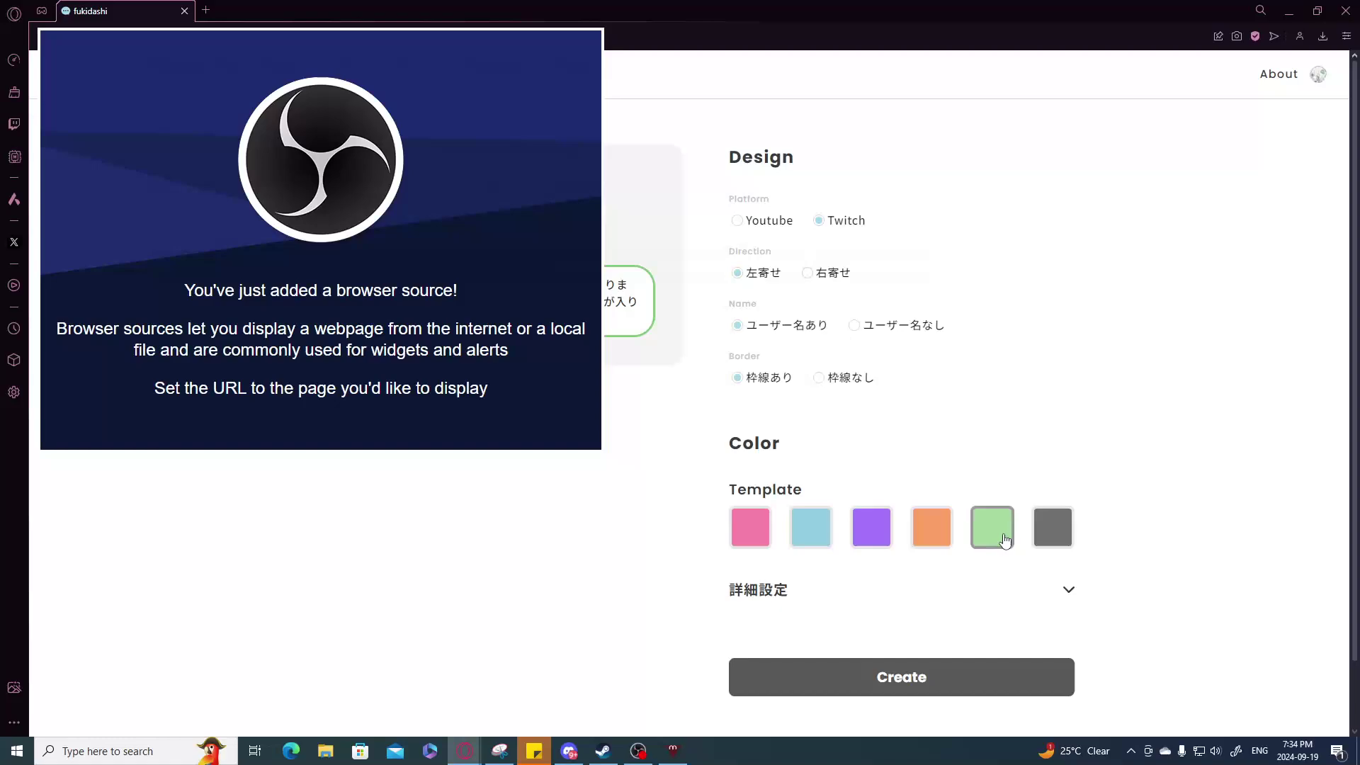
scroll(1046, 427, down, 1)
click(1068, 522)
scroll(1062, 487, down, 3)
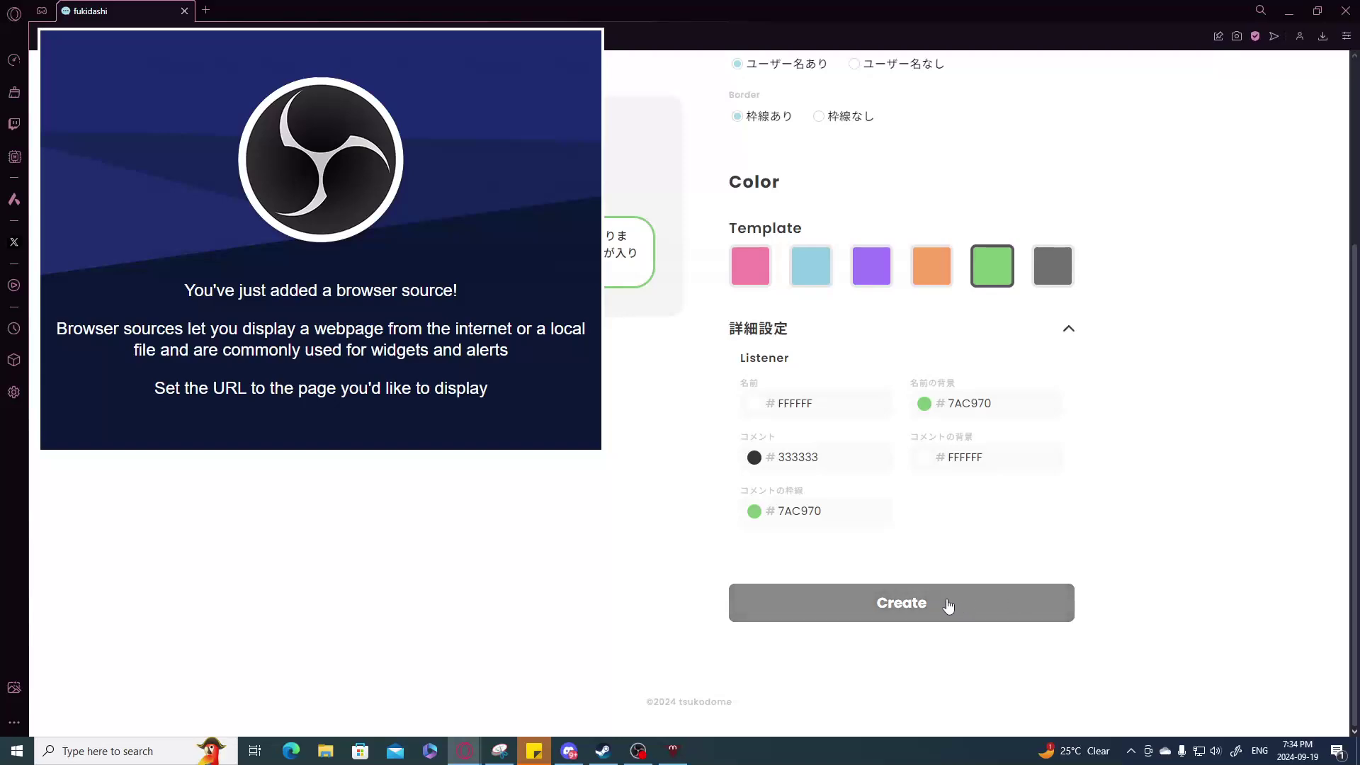
Generate the chat bubble CSS with Create and copy the resulting code.
click(882, 595)
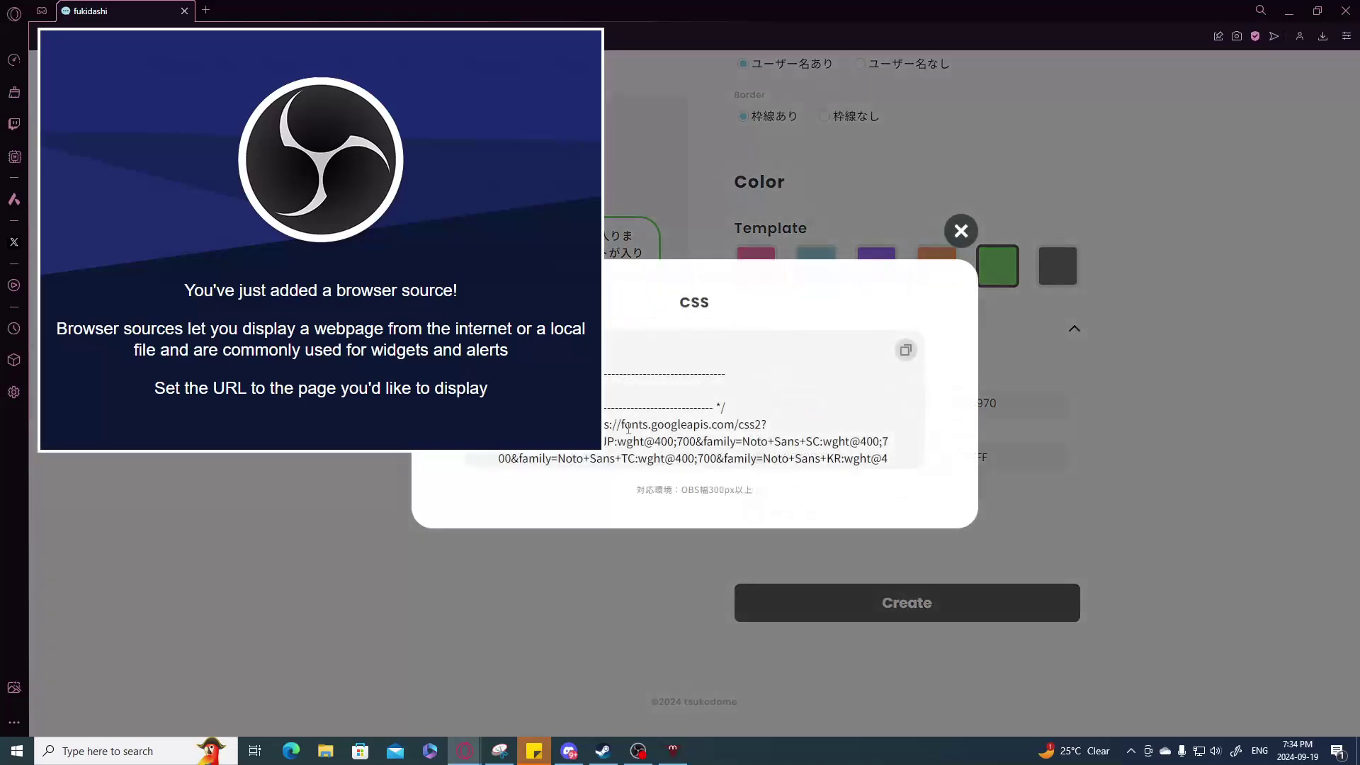
click(906, 350)
scroll(608, 398, down, 2)
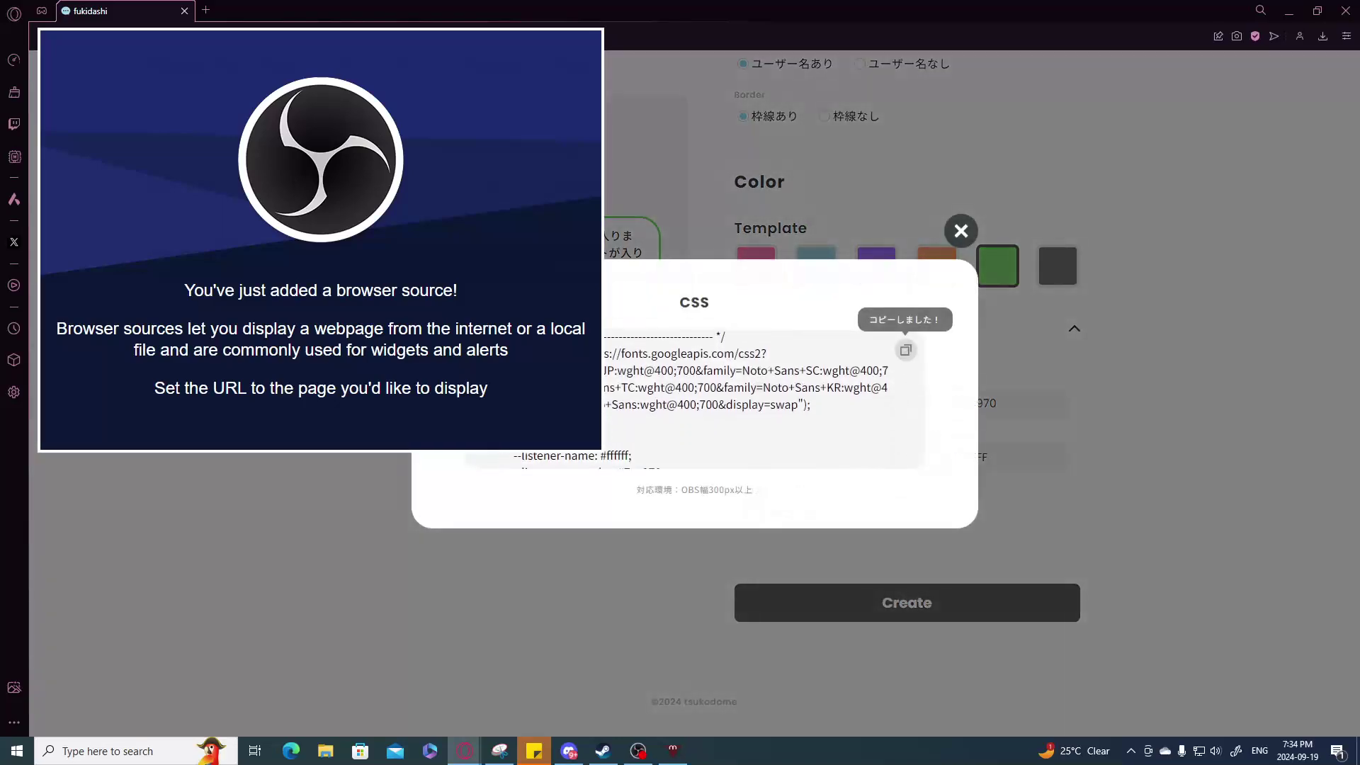
Close the generated CSS popup, switch to OBS and paste the copied code as the browser source's Custom CSS.
drag(581, 352, 809, 405)
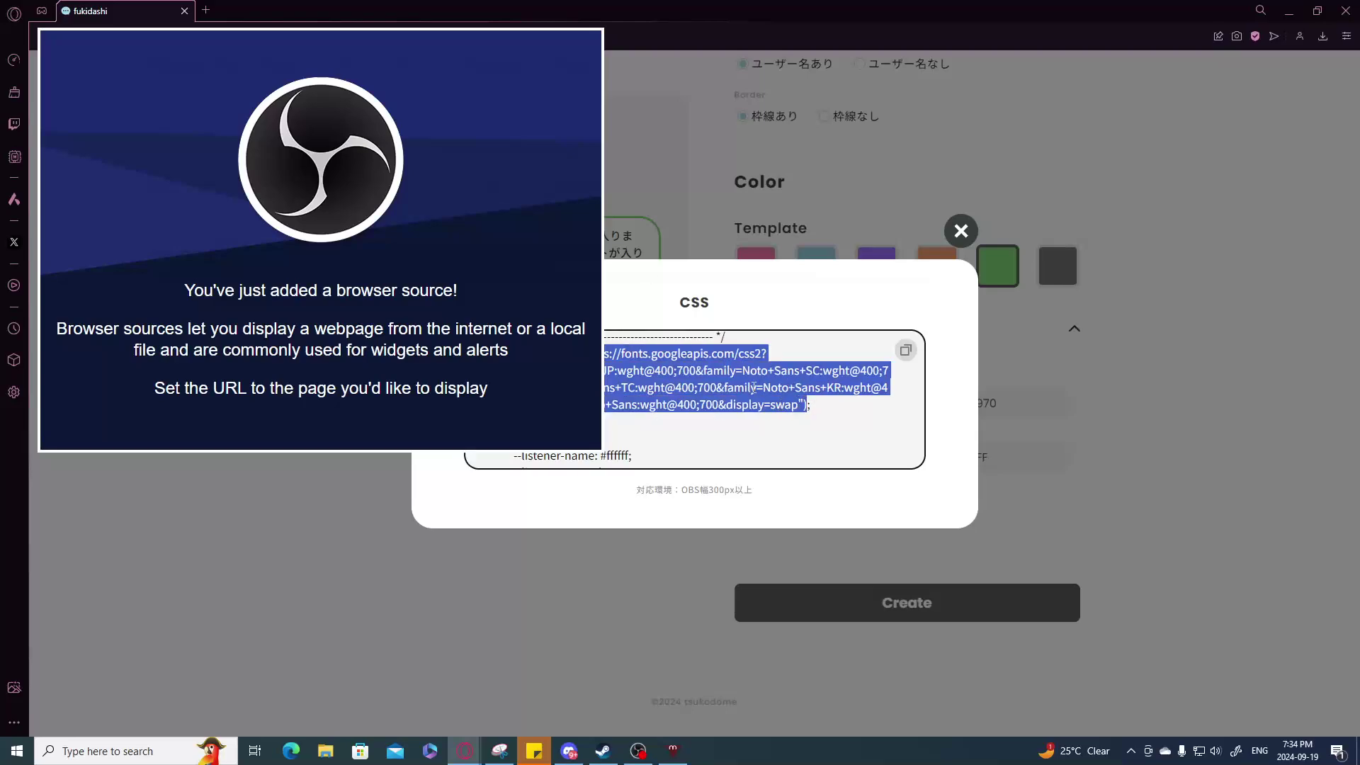
scroll(854, 399, up, 2)
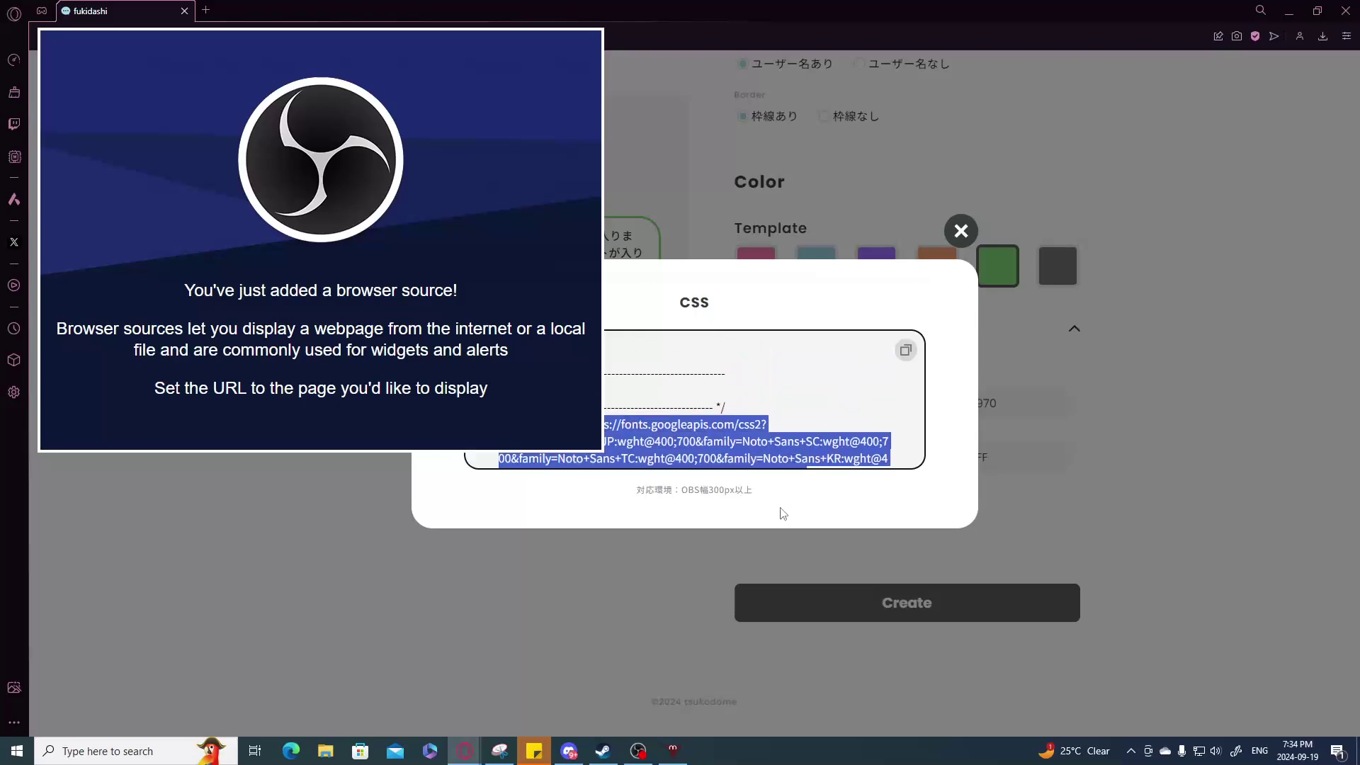
click(961, 231)
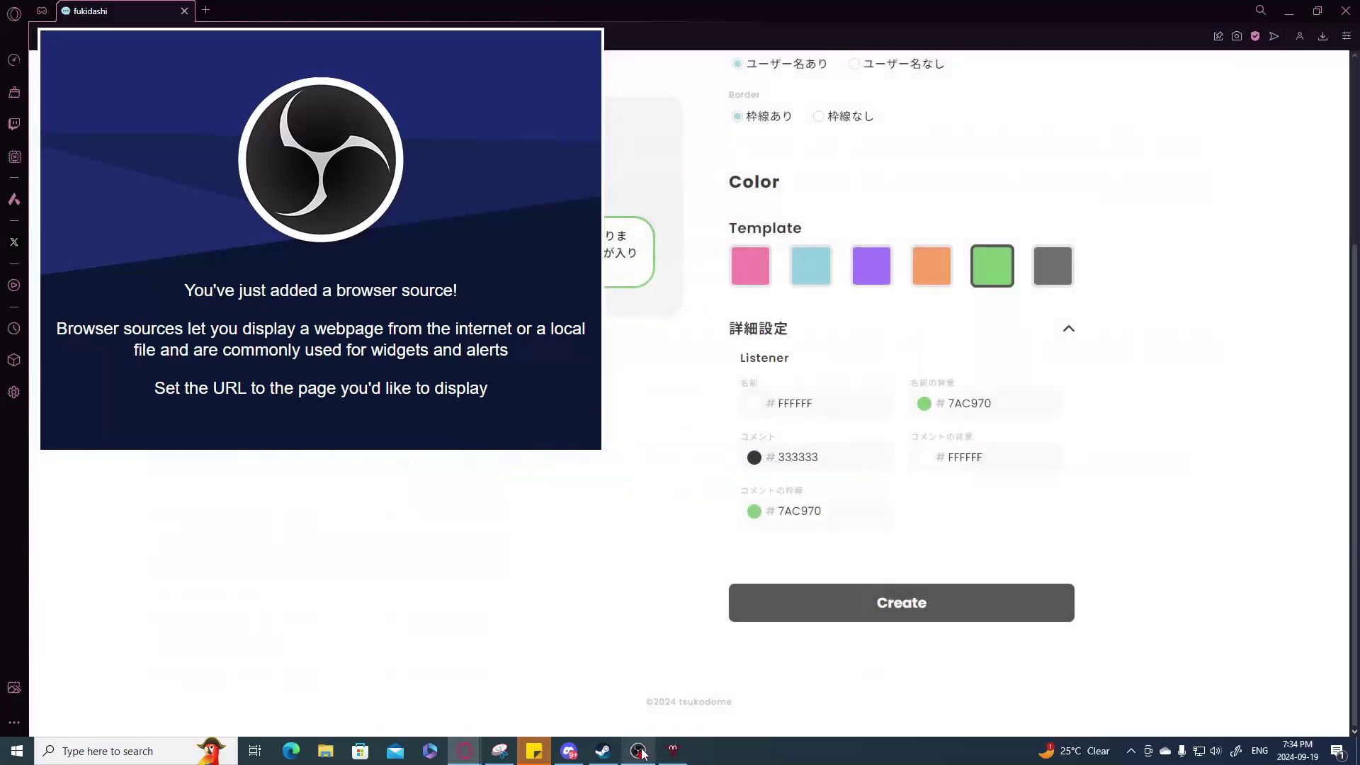
key(alt+Tab)
key(ctrl+v)
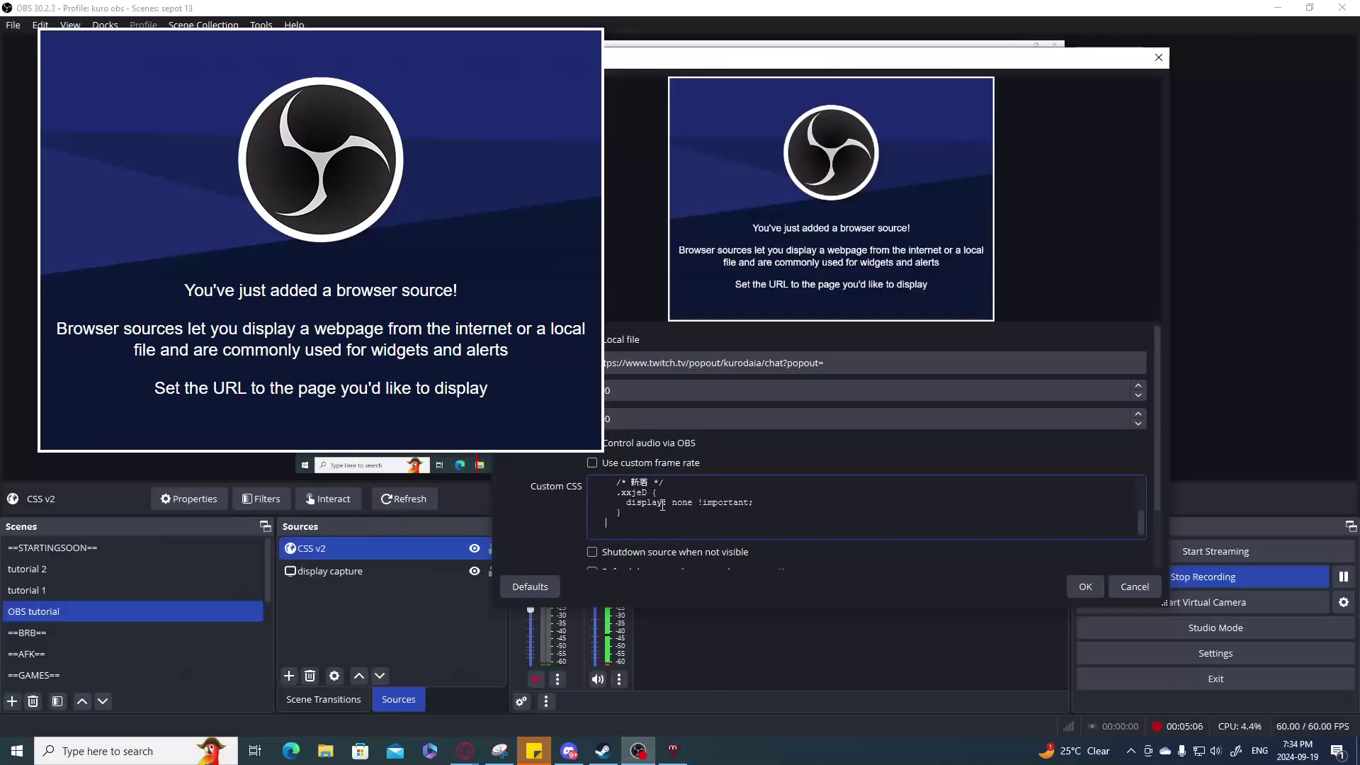
Enlarge the properties dialog to review the pasted CSS from its beginning, and accept the browser source settings.
scroll(662, 504, up, 10)
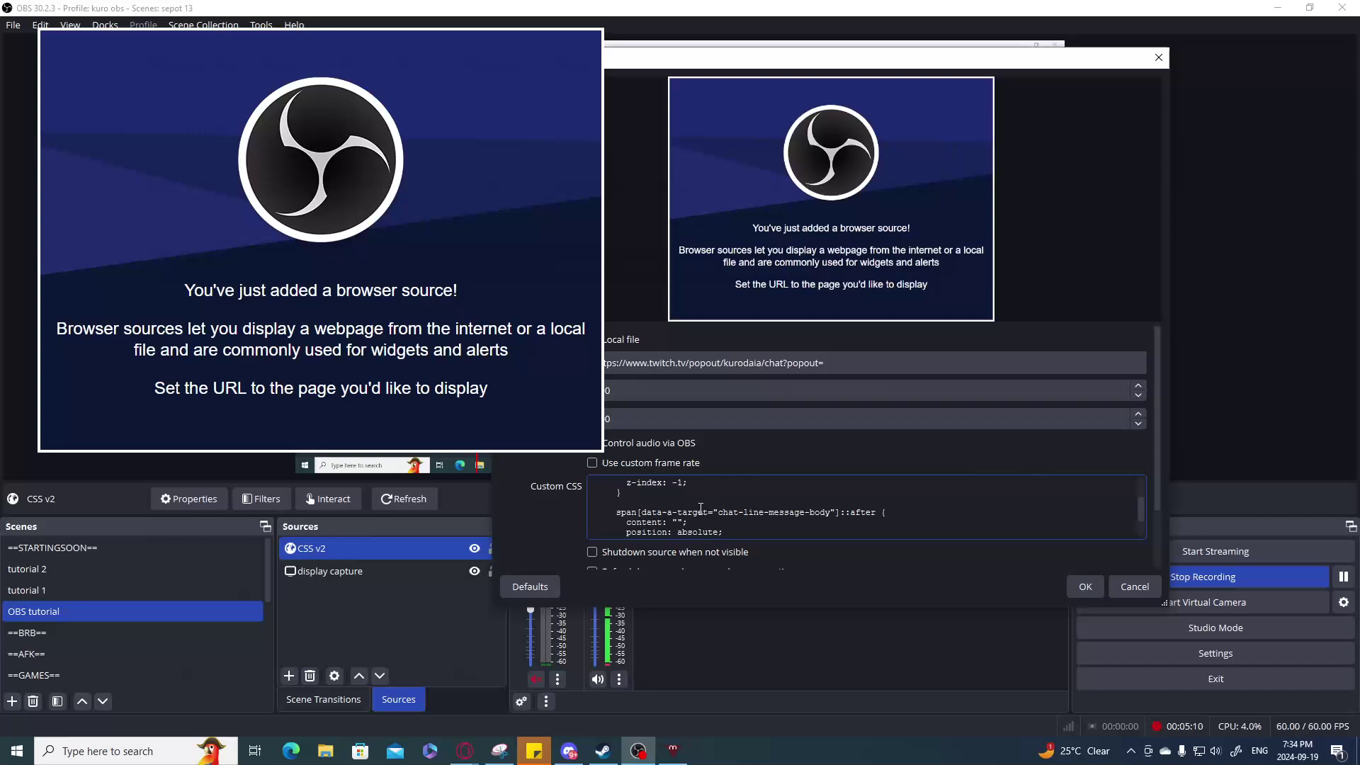
scroll(766, 507, up, 3)
drag(1167, 605, 1223, 729)
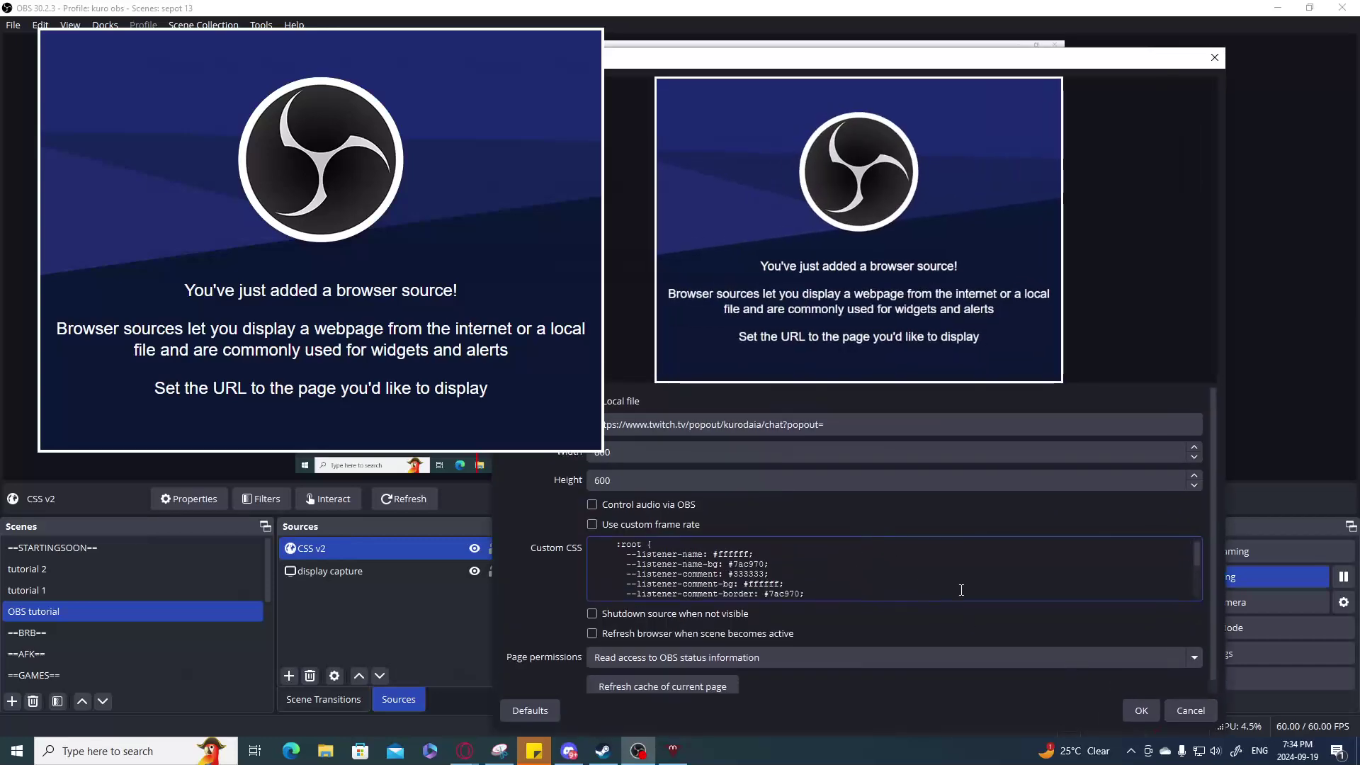
scroll(961, 590, up, 3)
click(631, 449)
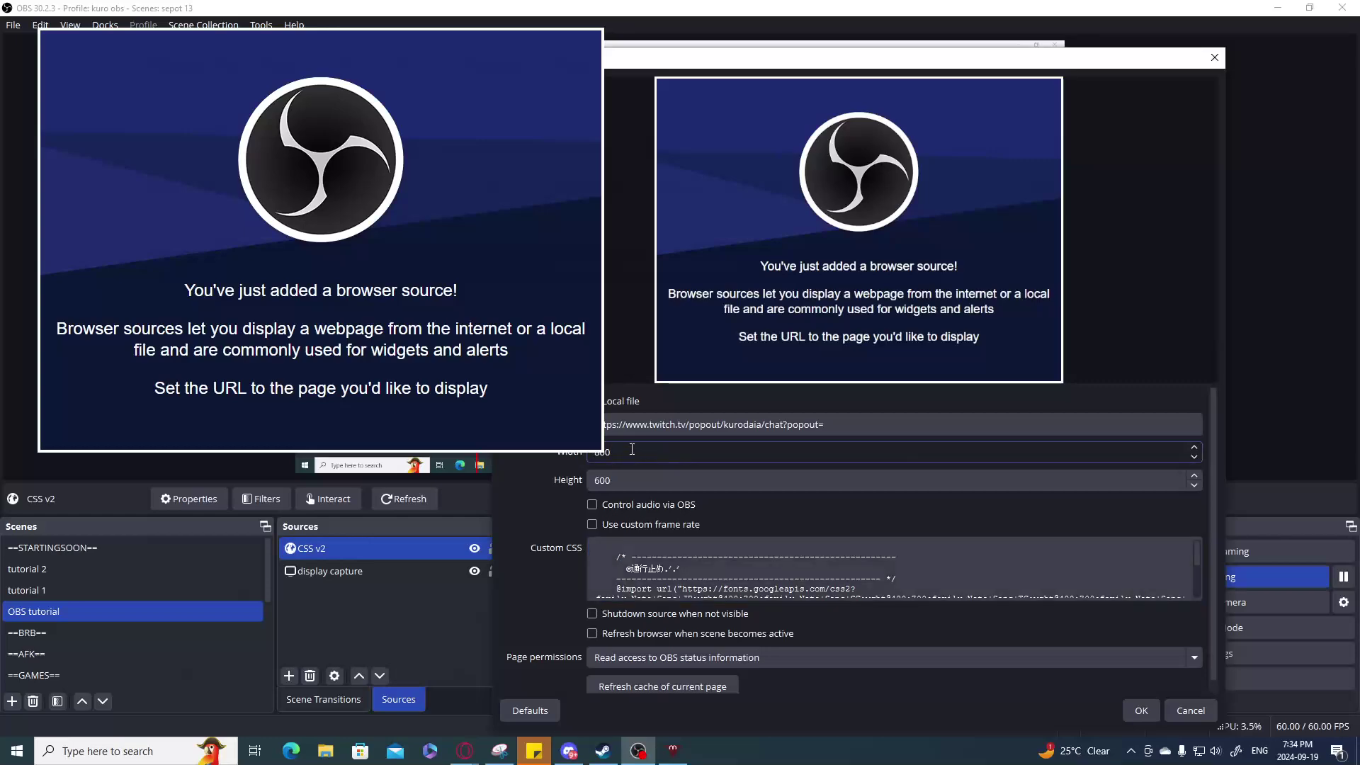
click(671, 483)
click(1143, 710)
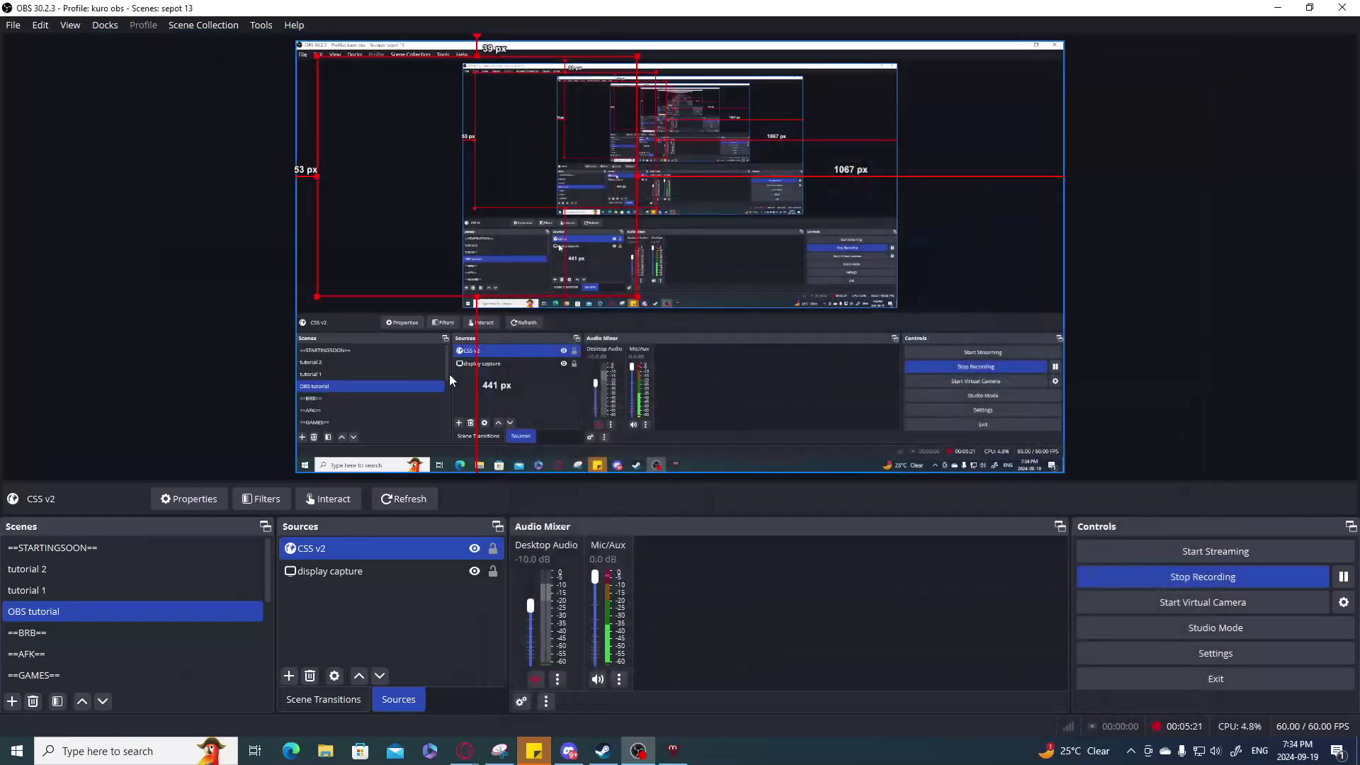